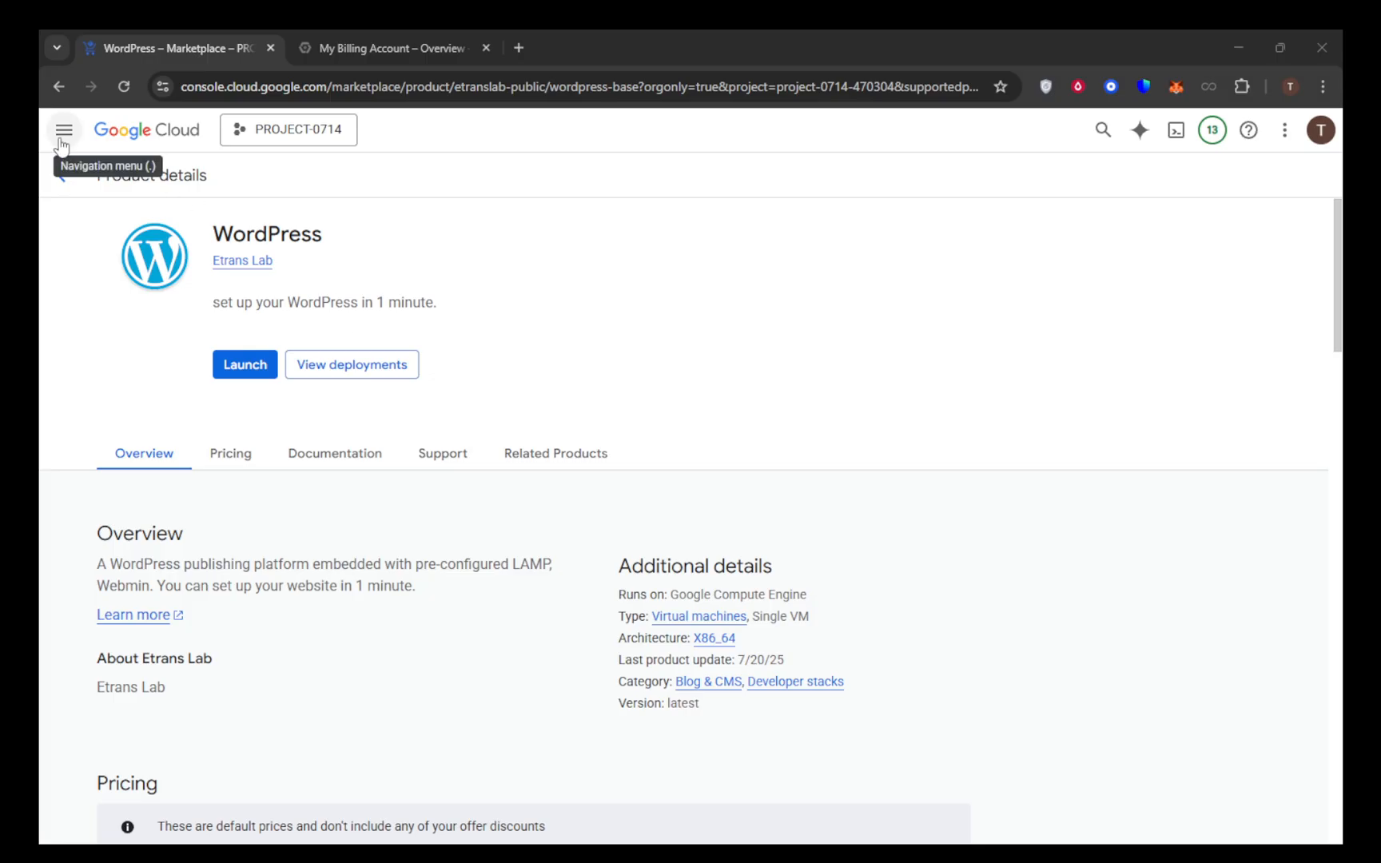
Return to the Google Cloud welcome page of PROJECT-0714 and open the Marketplace
left_click(119, 137)
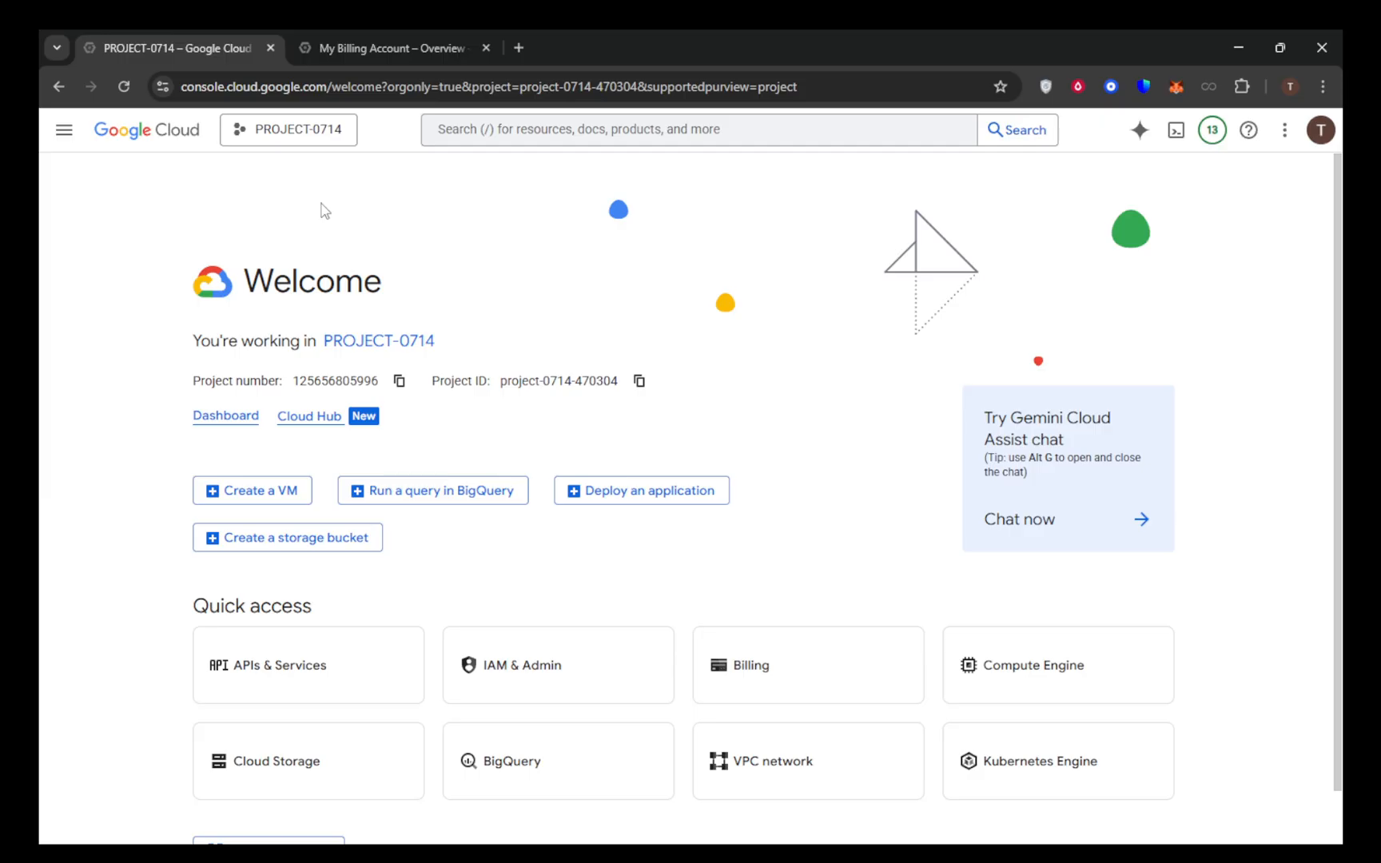
left_click(63, 129)
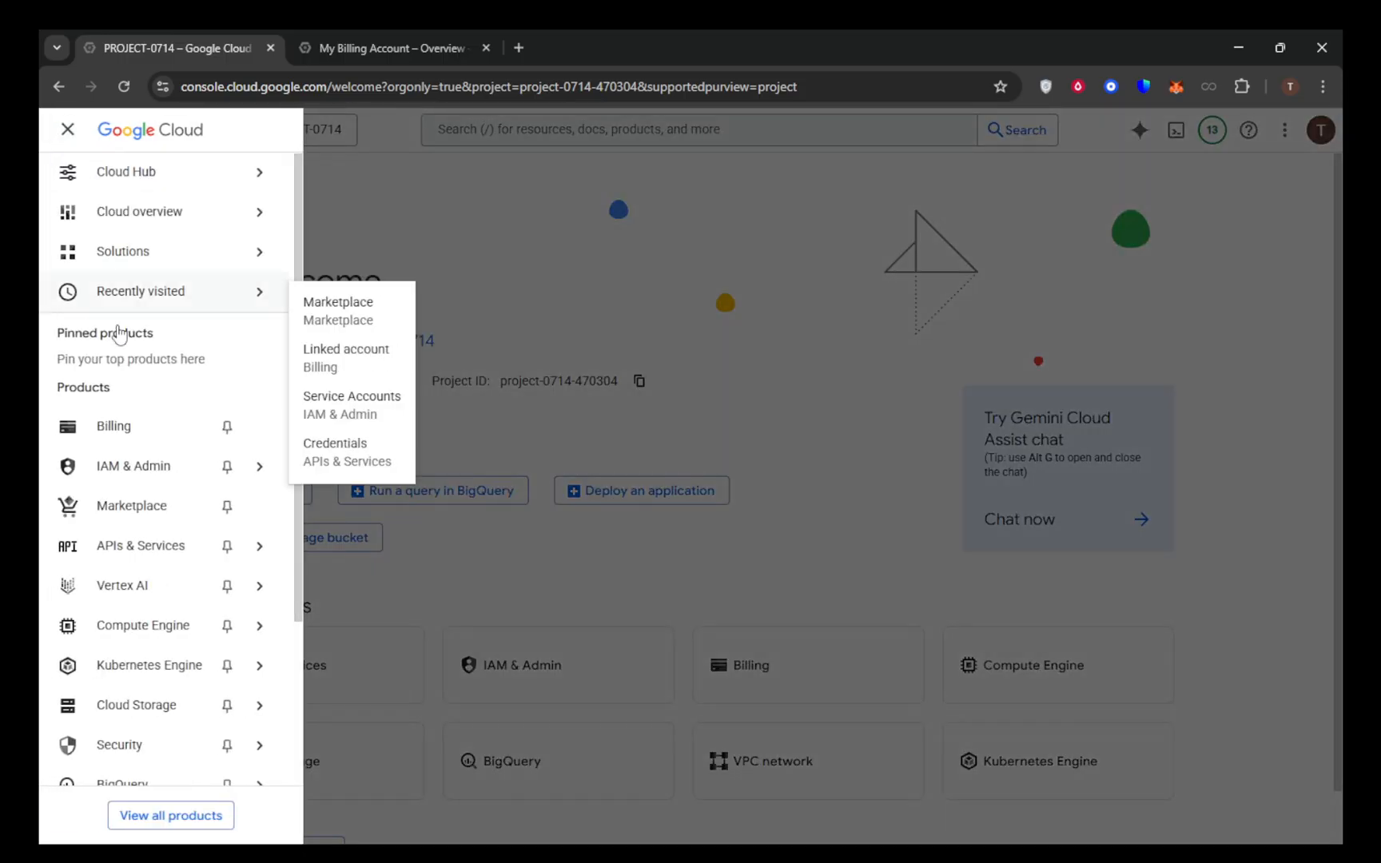
left_click(132, 509)
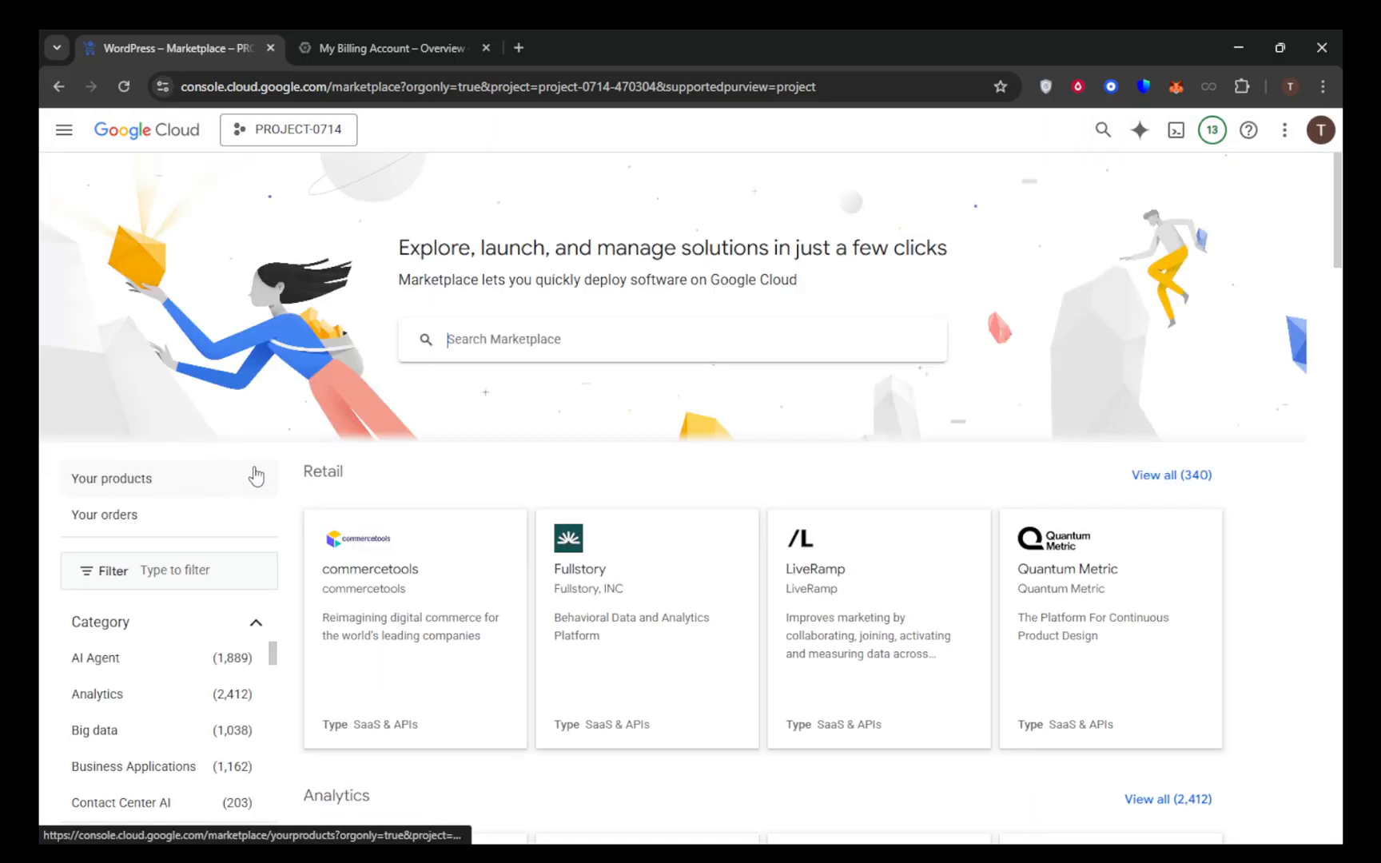
Search the Marketplace for "wordpress"
scroll(457, 410, "down", 2)
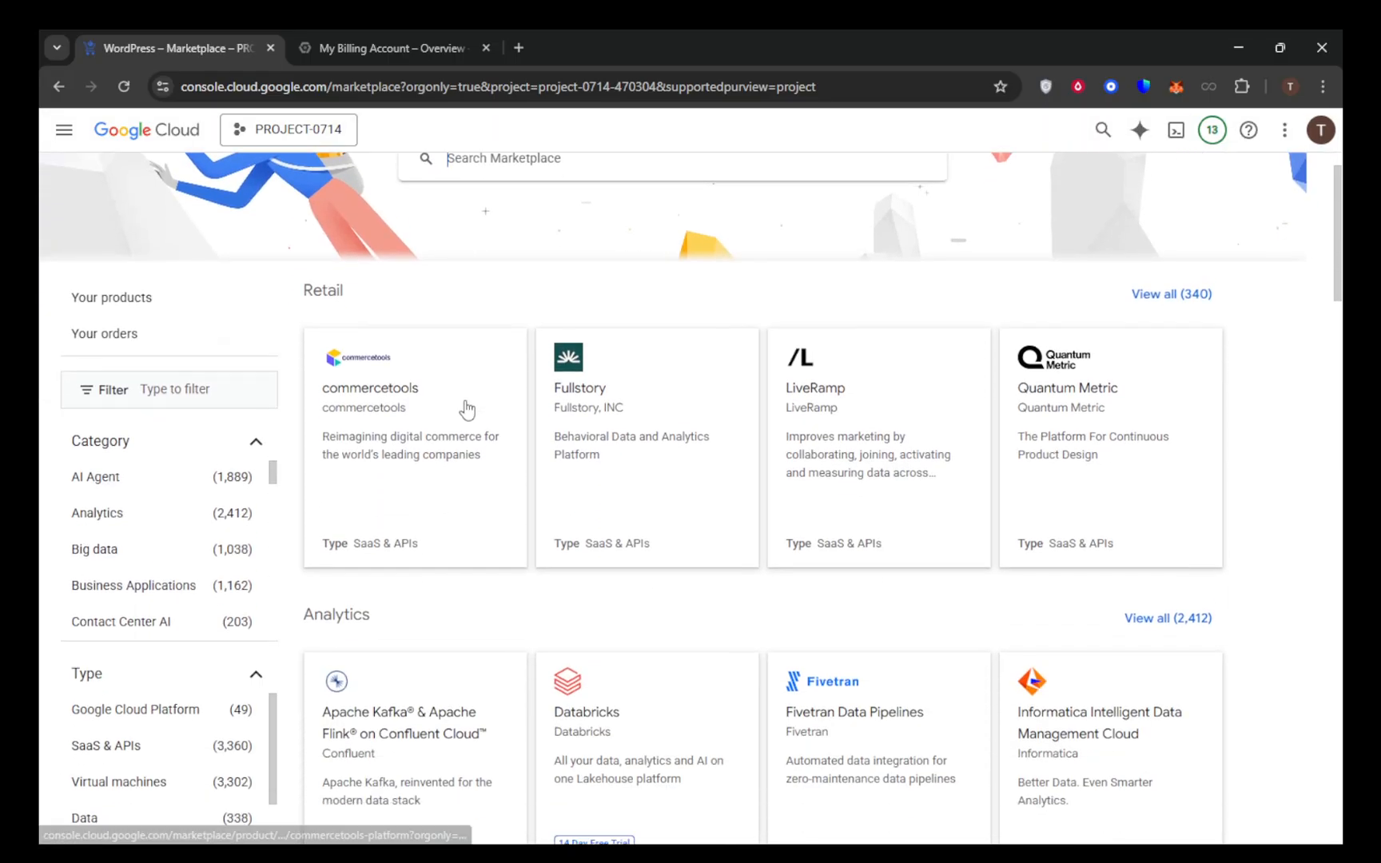
scroll(468, 409, "up", 2)
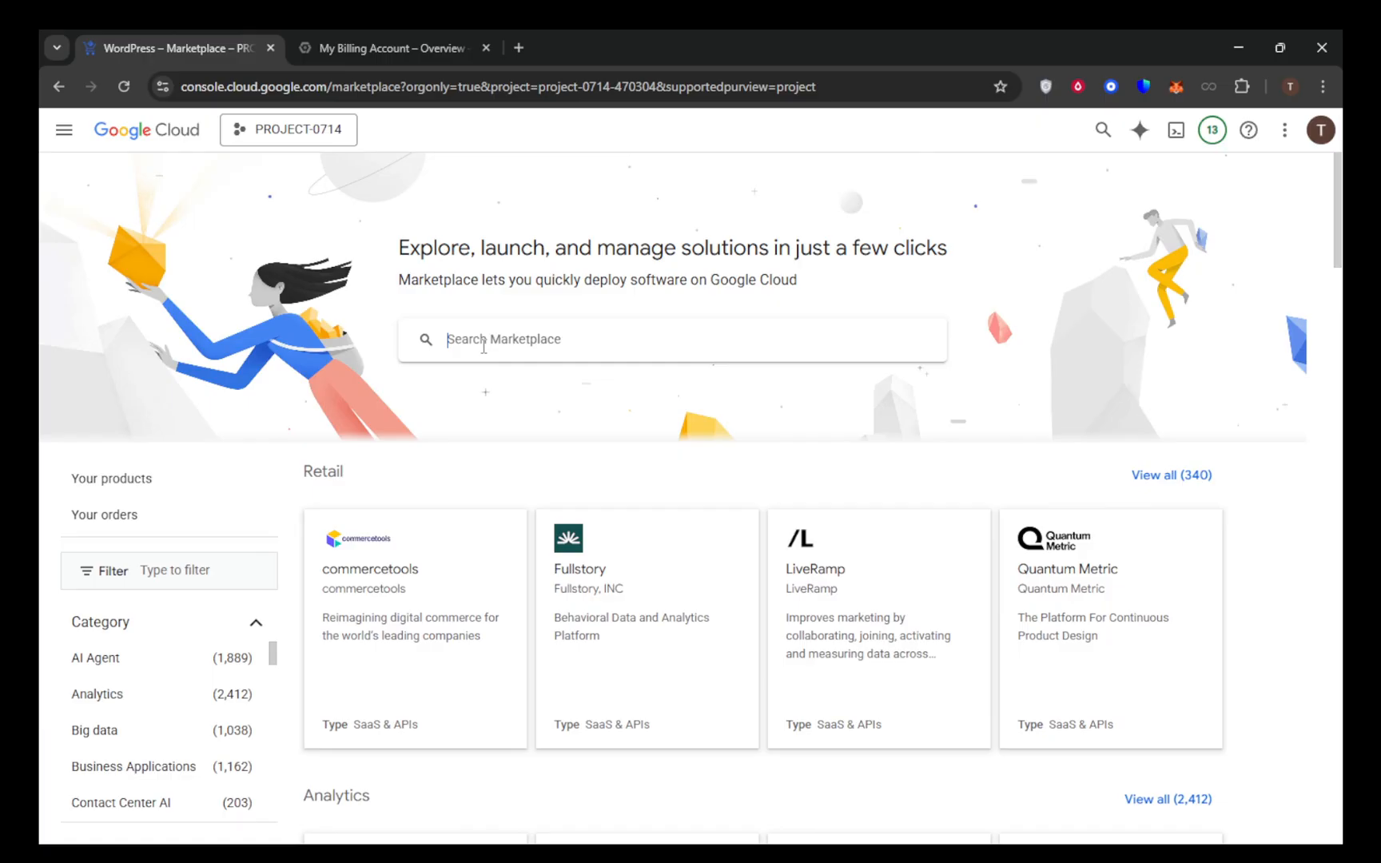
left_click(483, 346)
type("Wo")
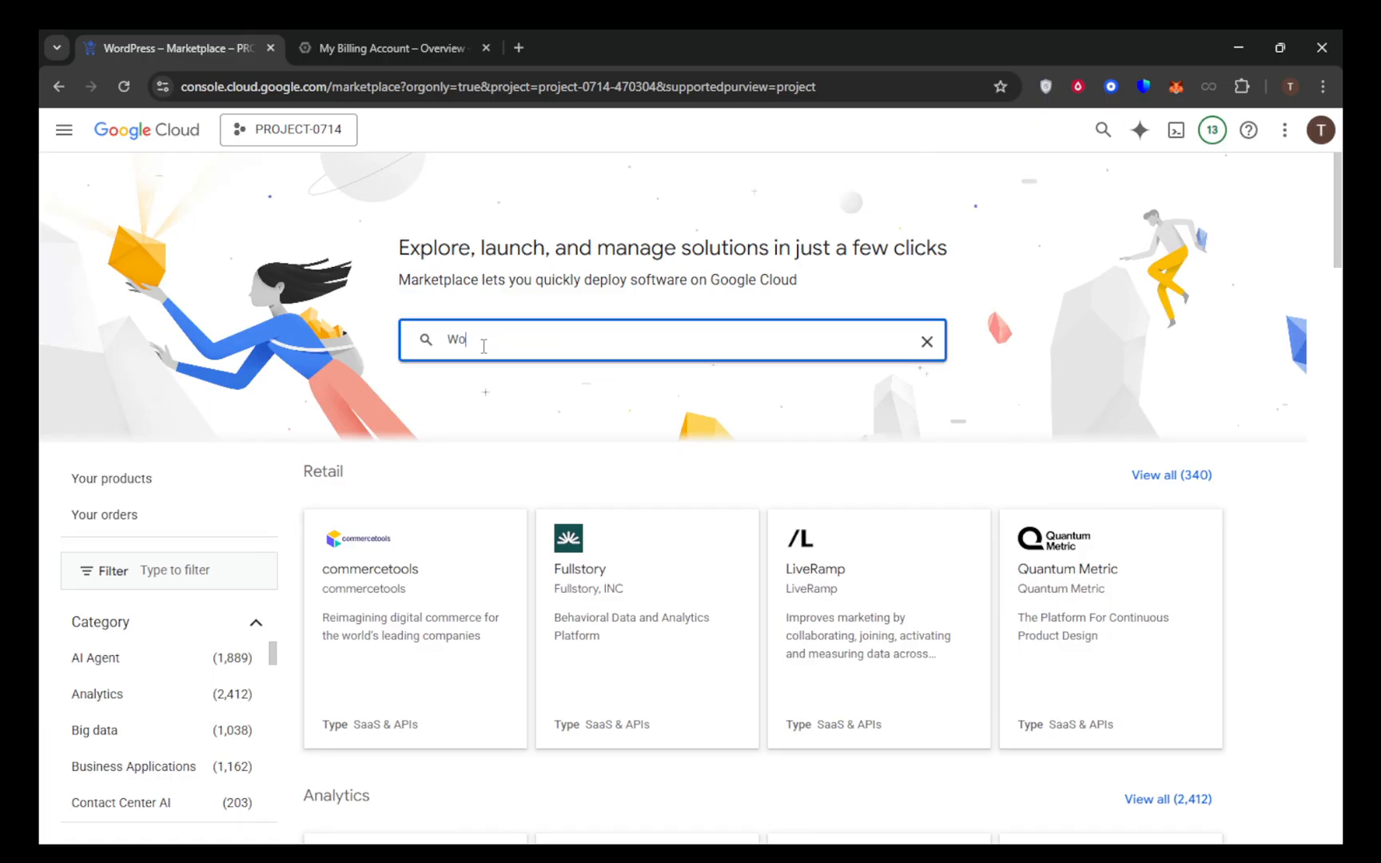
type("rdpress")
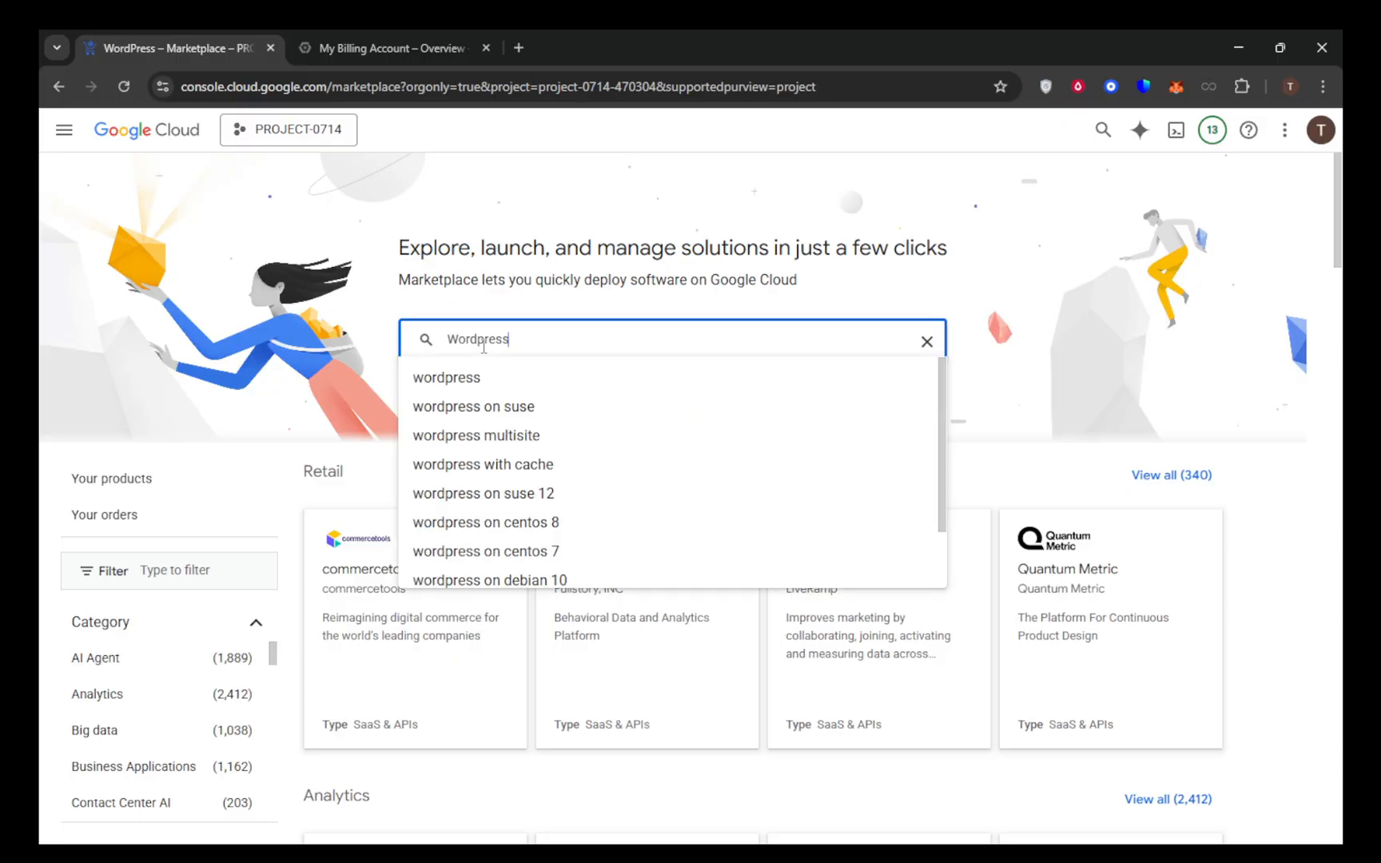
left_click(450, 378)
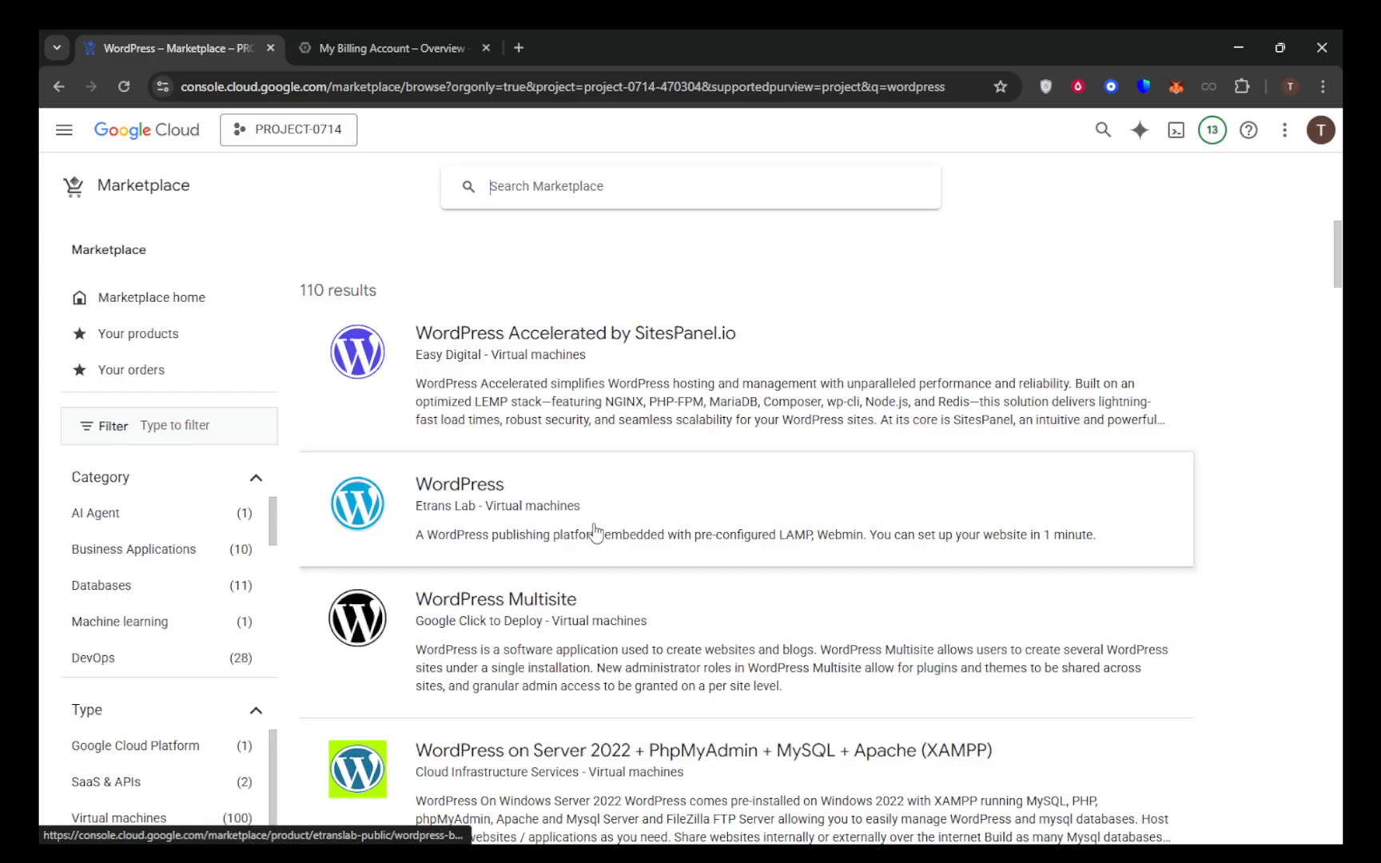
Open the WordPress virtual machine listing by Etrans Lab and launch a new deployment from it
scroll(608, 532, "down", 2)
scroll(613, 535, "down", 2)
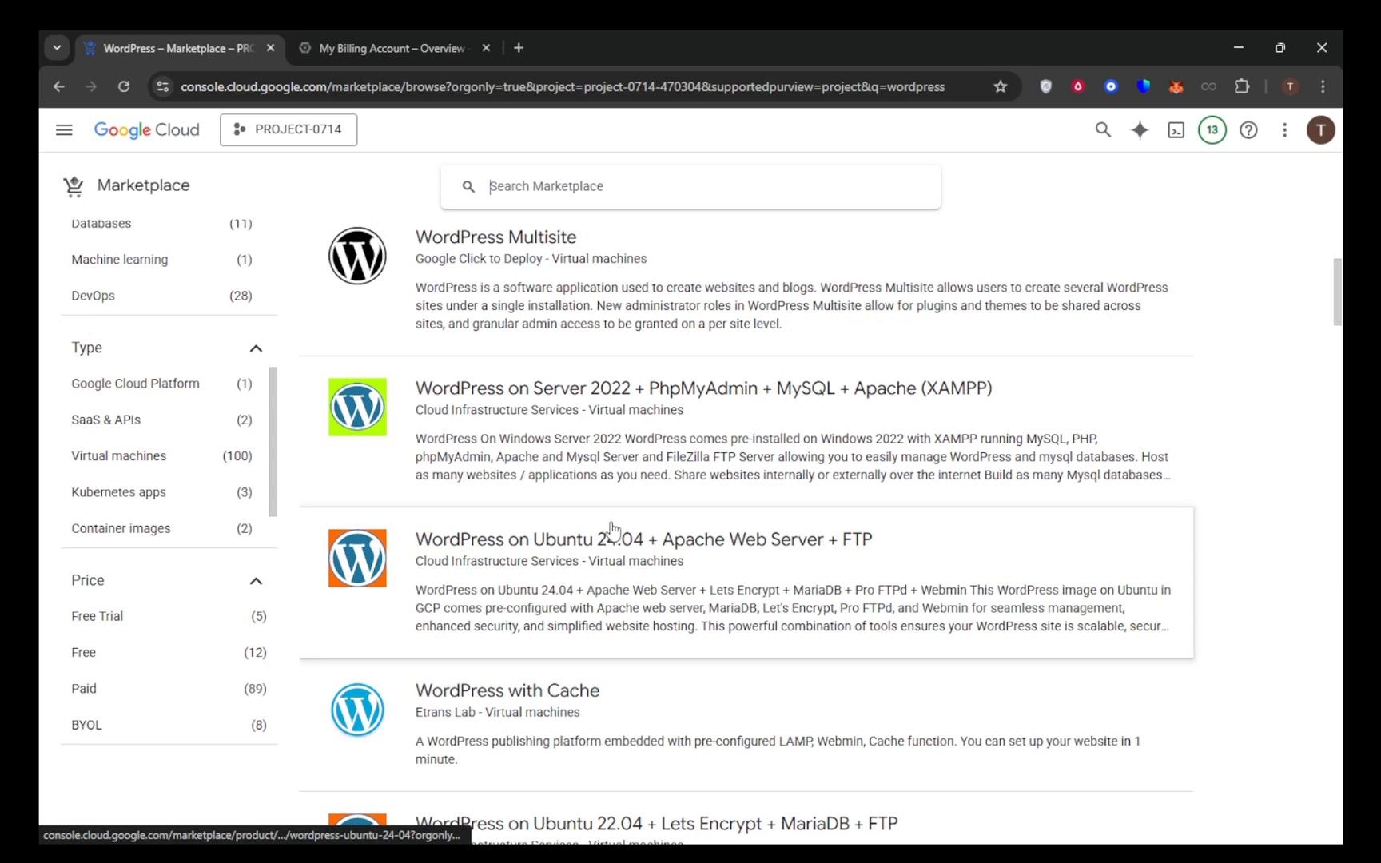
scroll(611, 527, "up", 1)
scroll(611, 527, "up", 2)
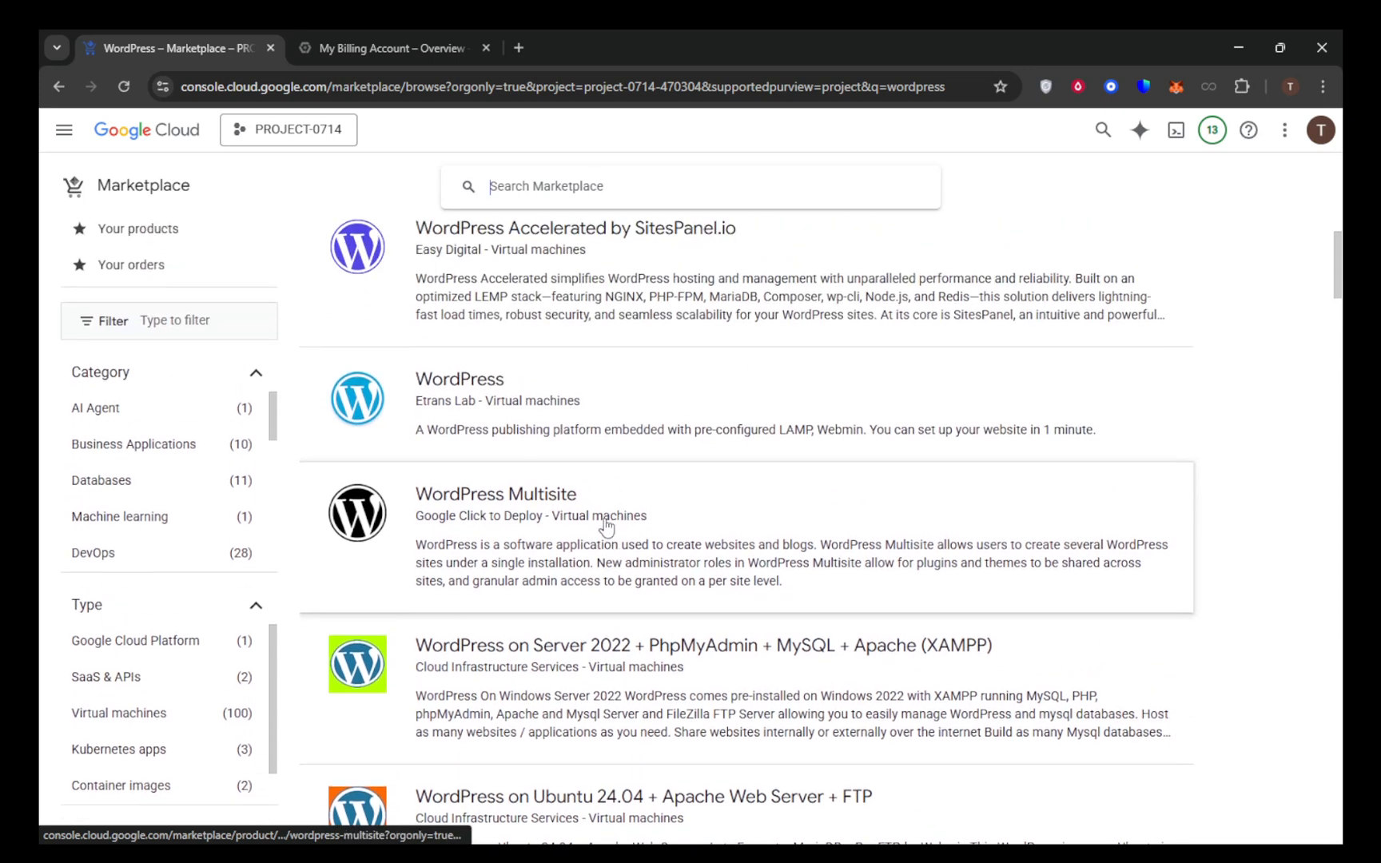
left_click(649, 411)
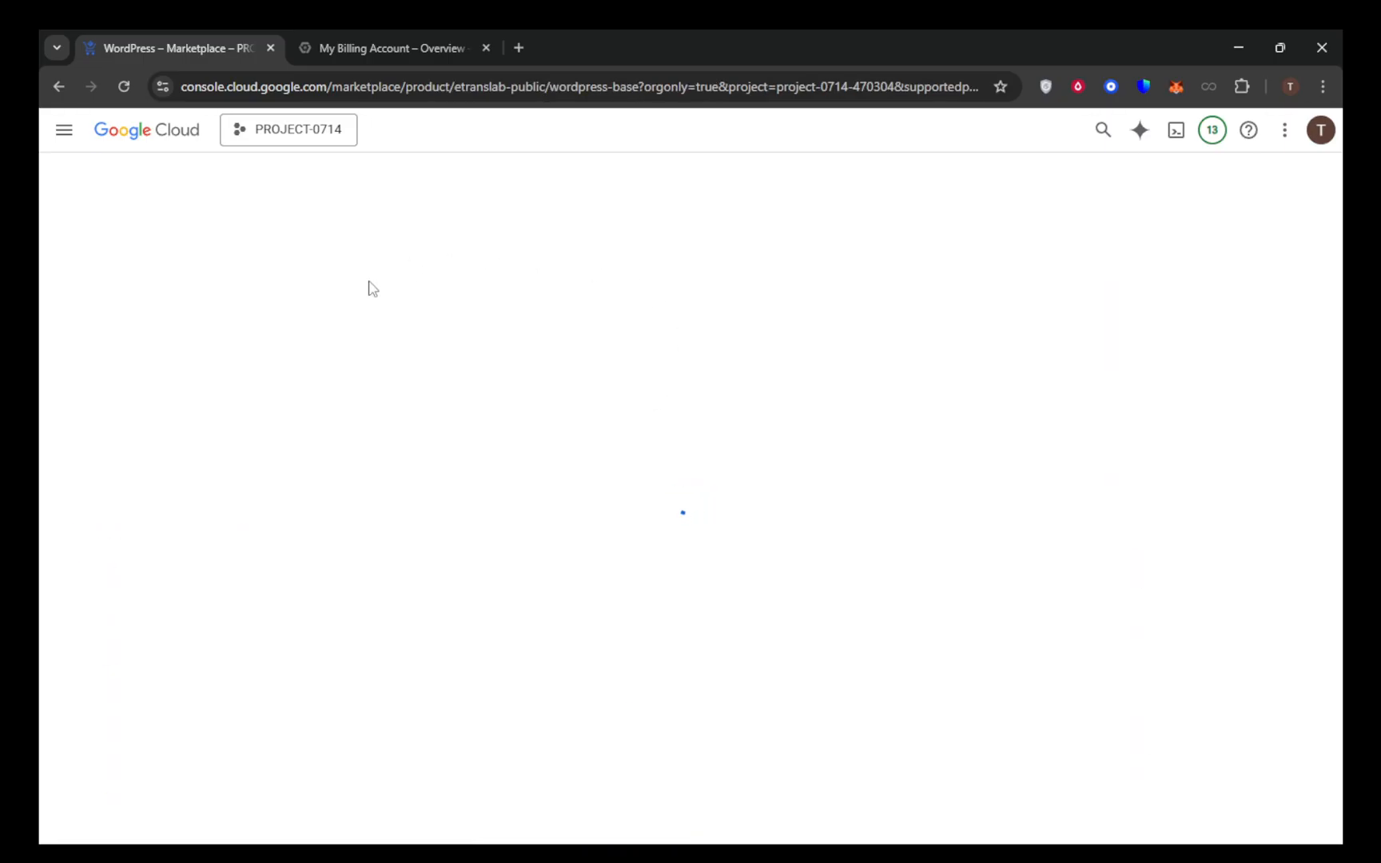
left_click(248, 363)
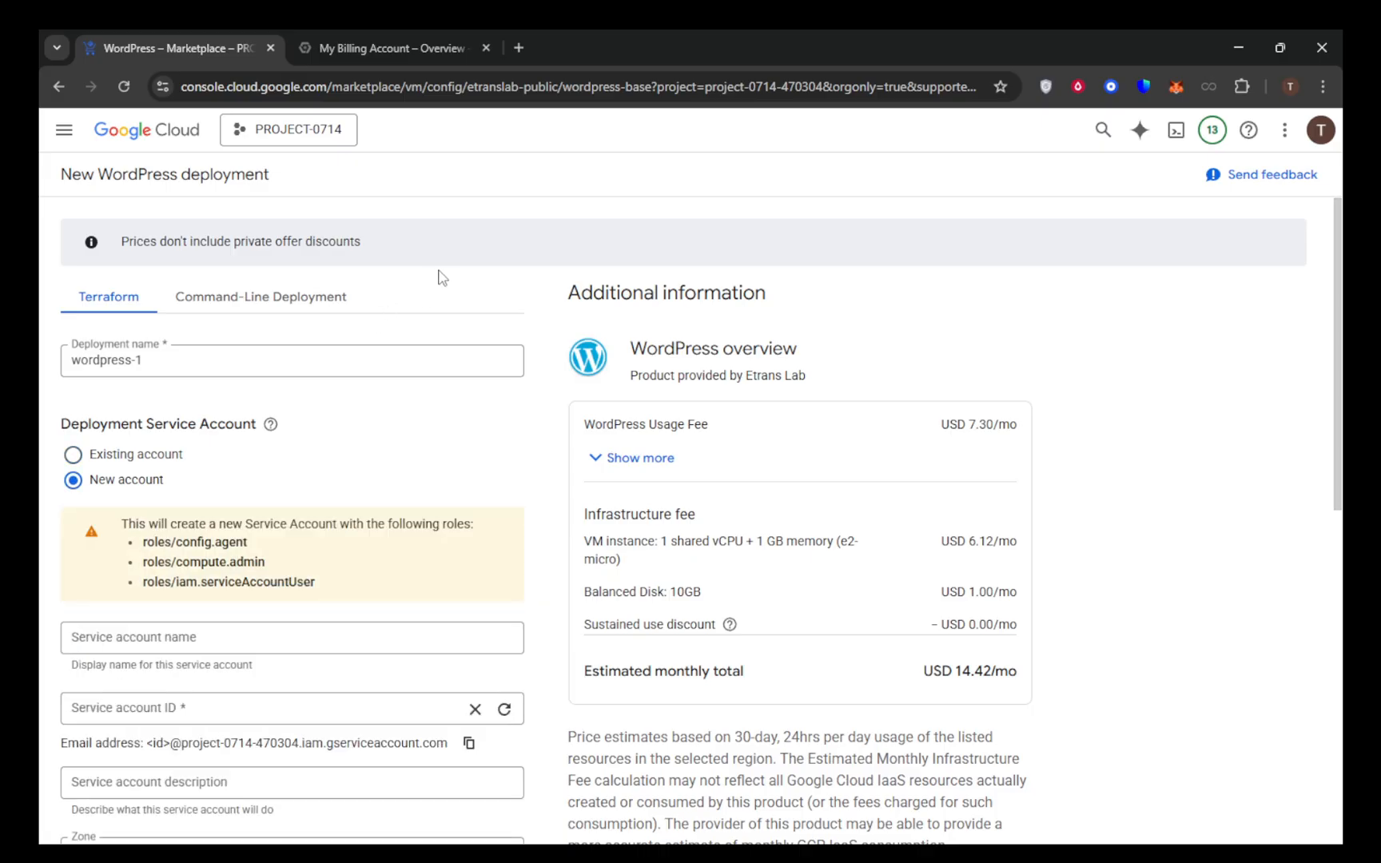
Review the service account, zone, machine type, boot disk, networking and firewall settings of the new WordPress deployment
scroll(438, 276, "down", 3)
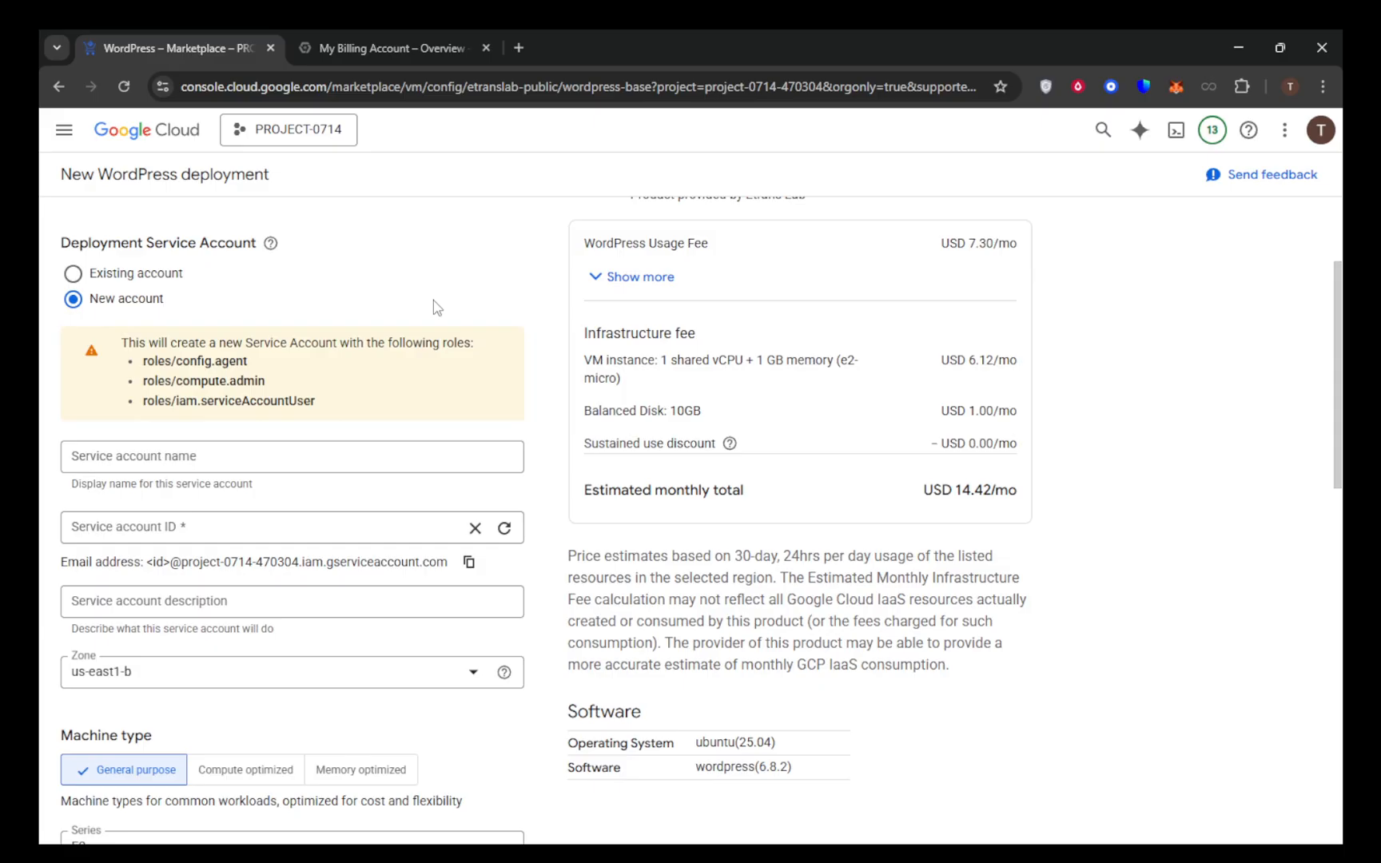
scroll(438, 308, "down", 3)
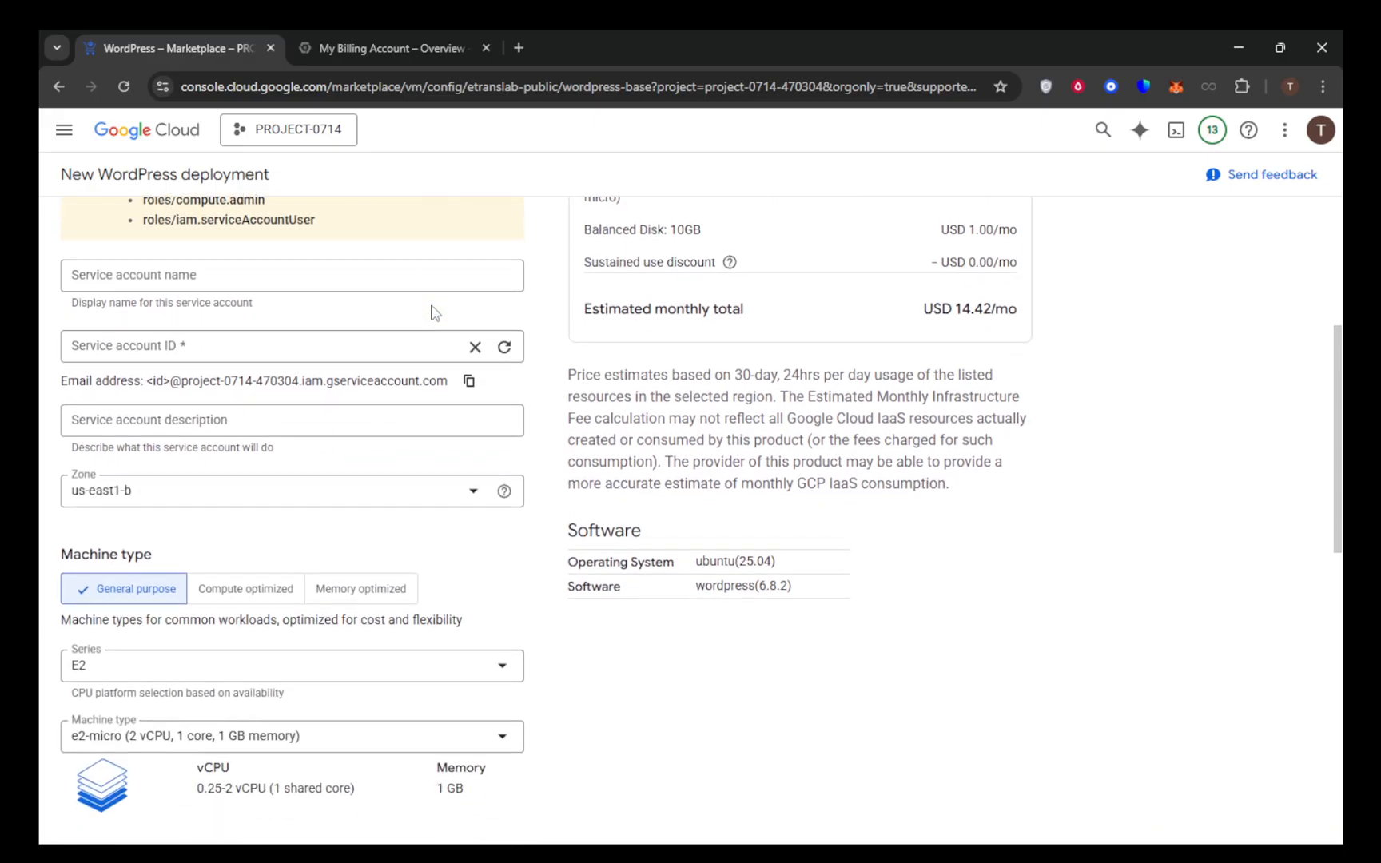
scroll(420, 324, "down", 1)
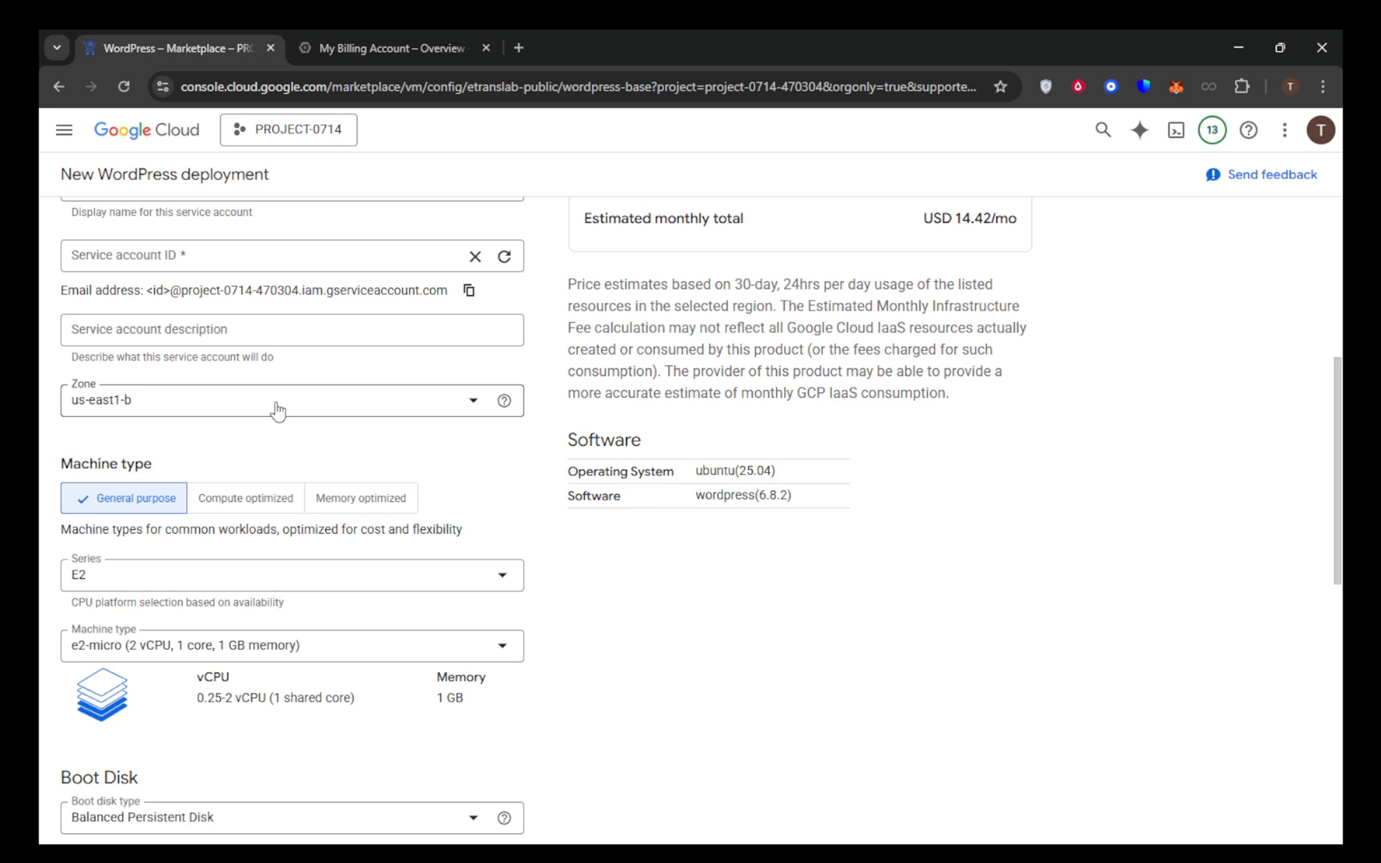
scroll(276, 410, "down", 2)
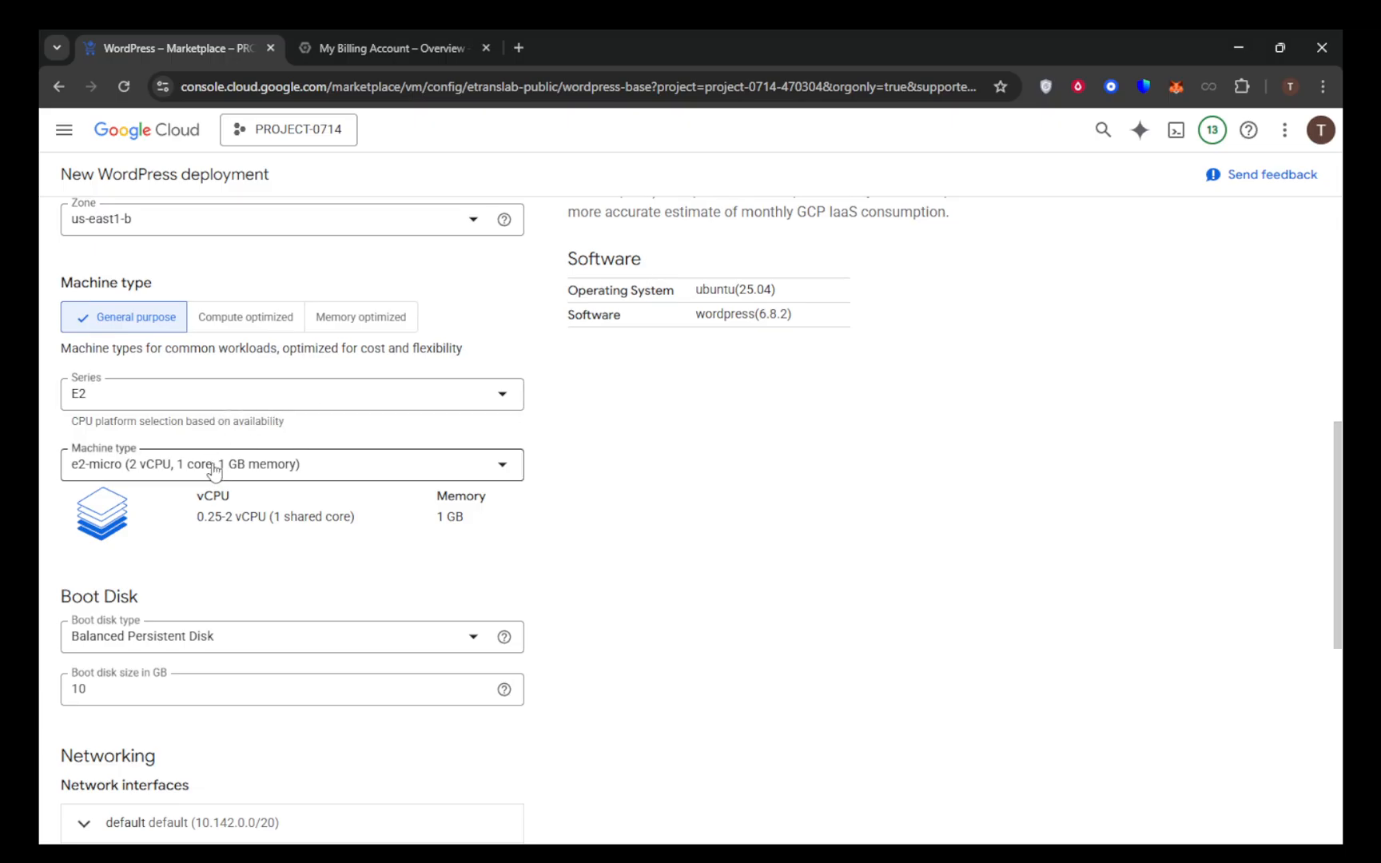
scroll(214, 472, "down", 3)
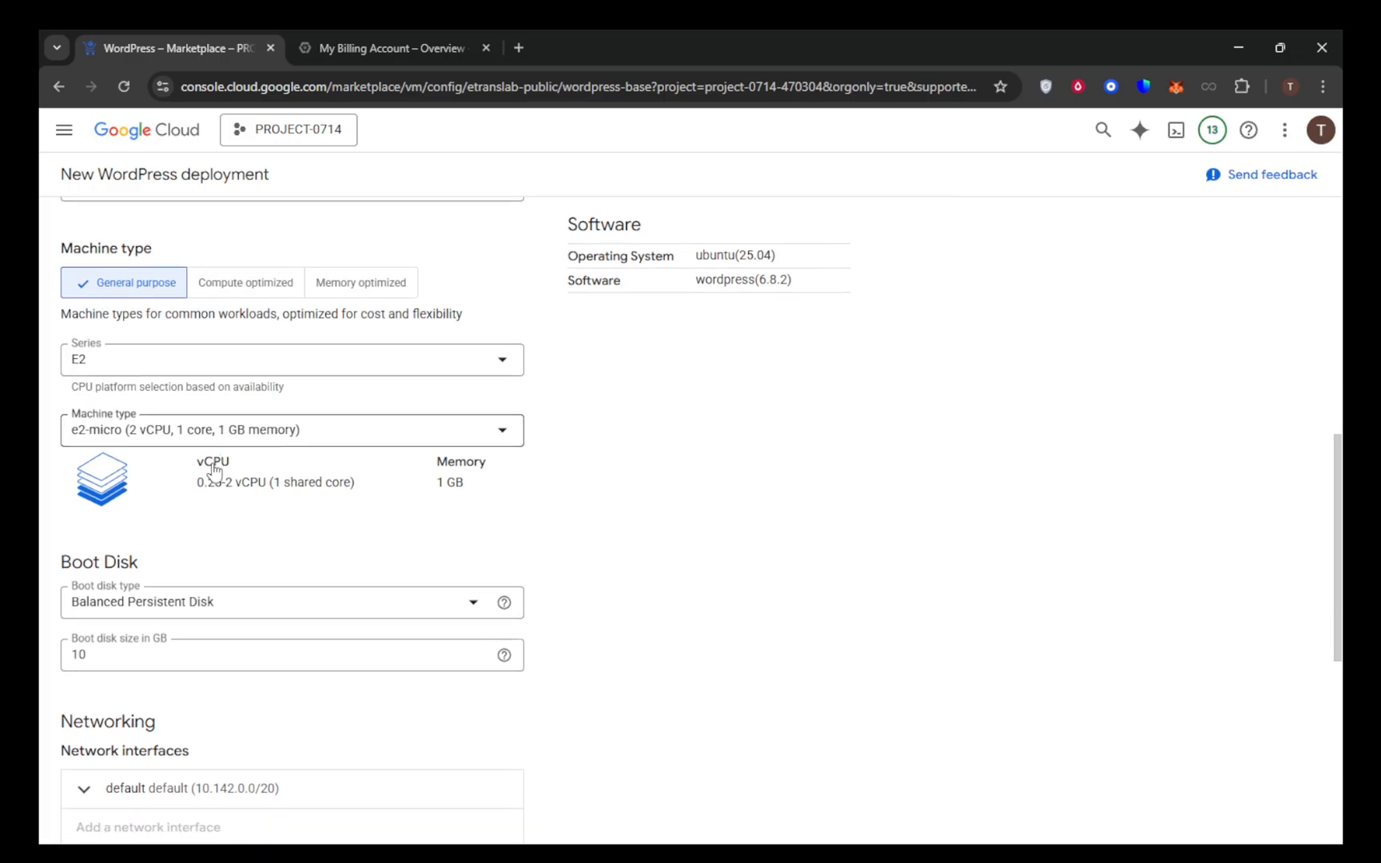
scroll(214, 467, "down", 1)
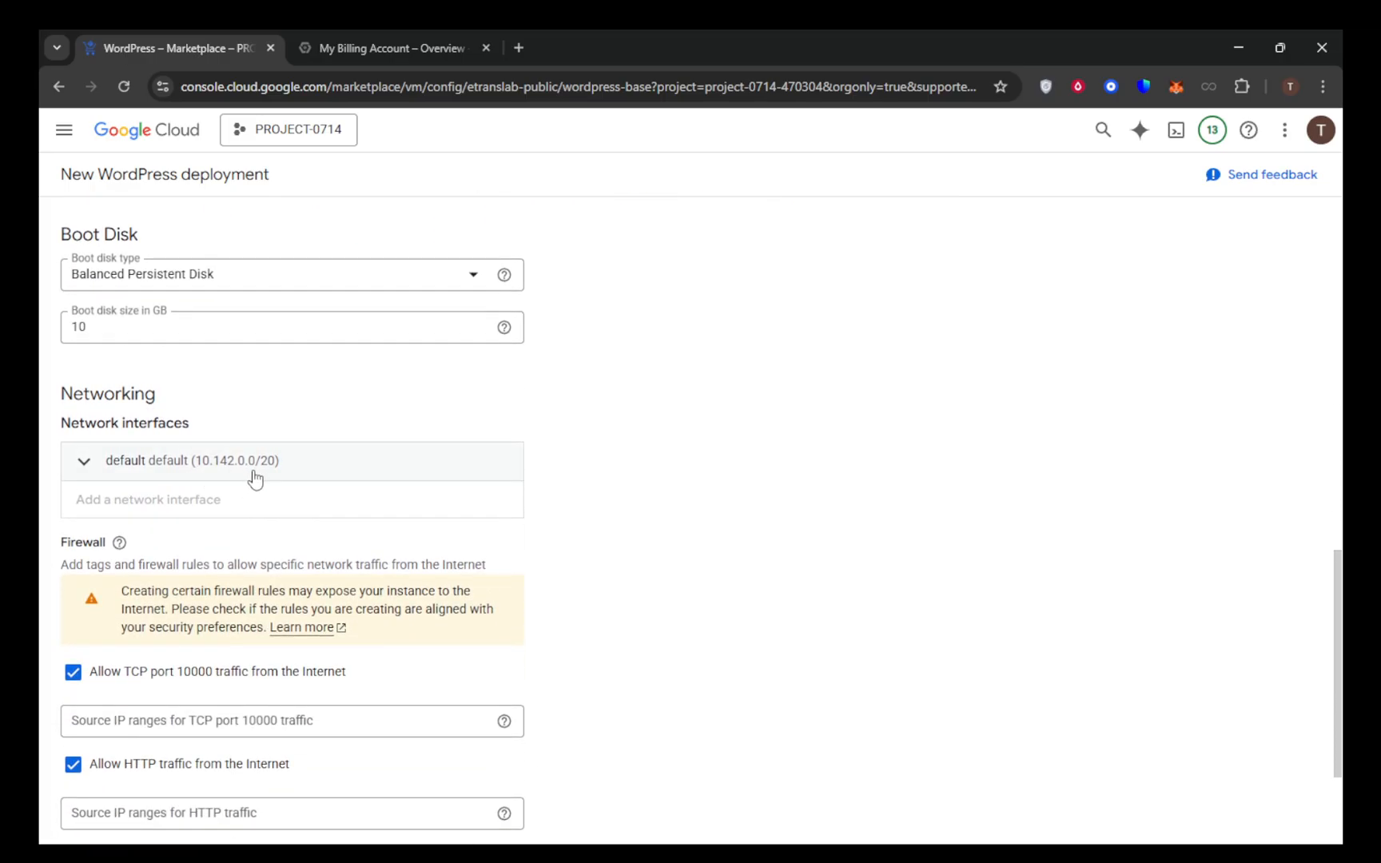
scroll(249, 477, "down", 2)
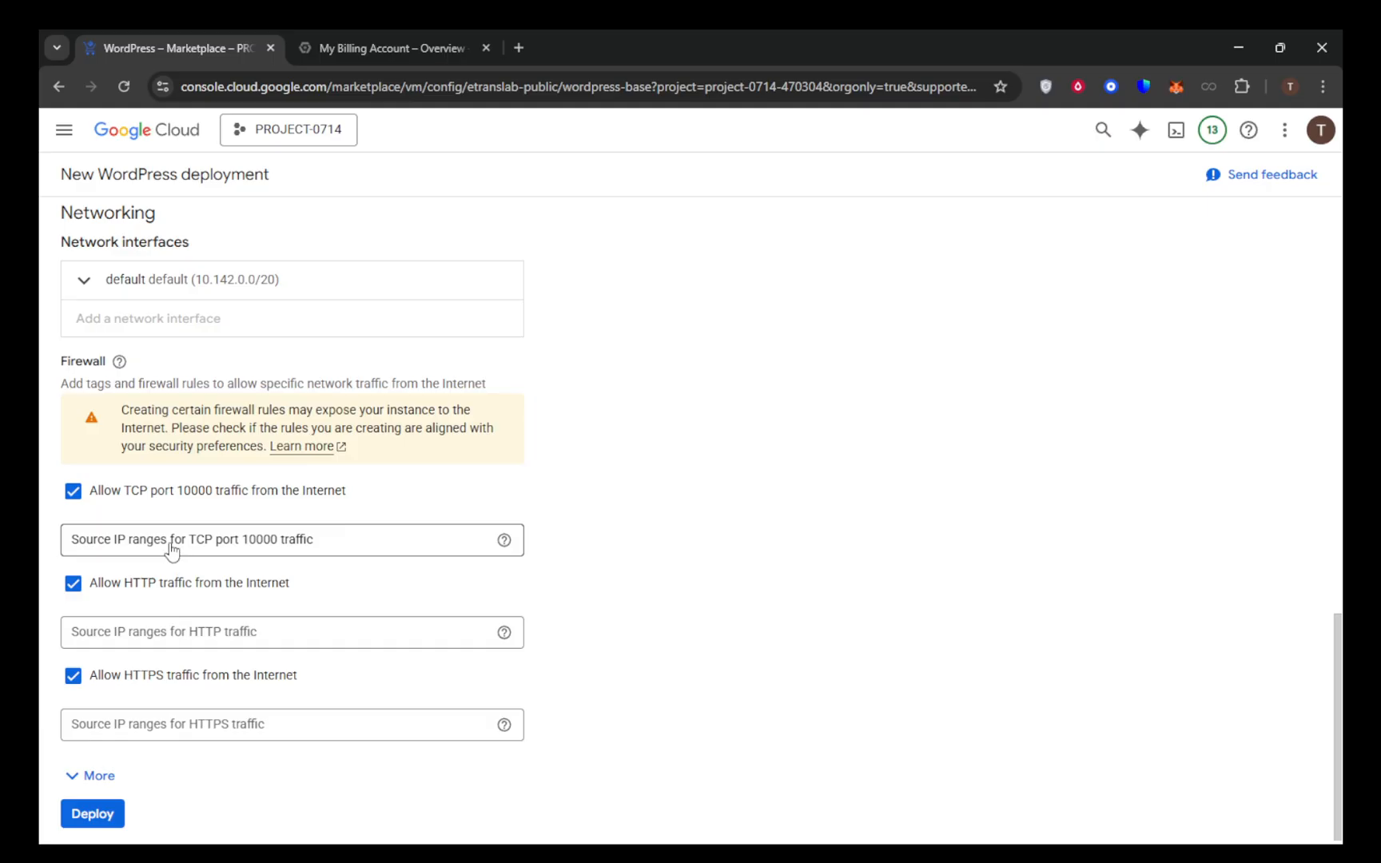
scroll(209, 514, "up", 2)
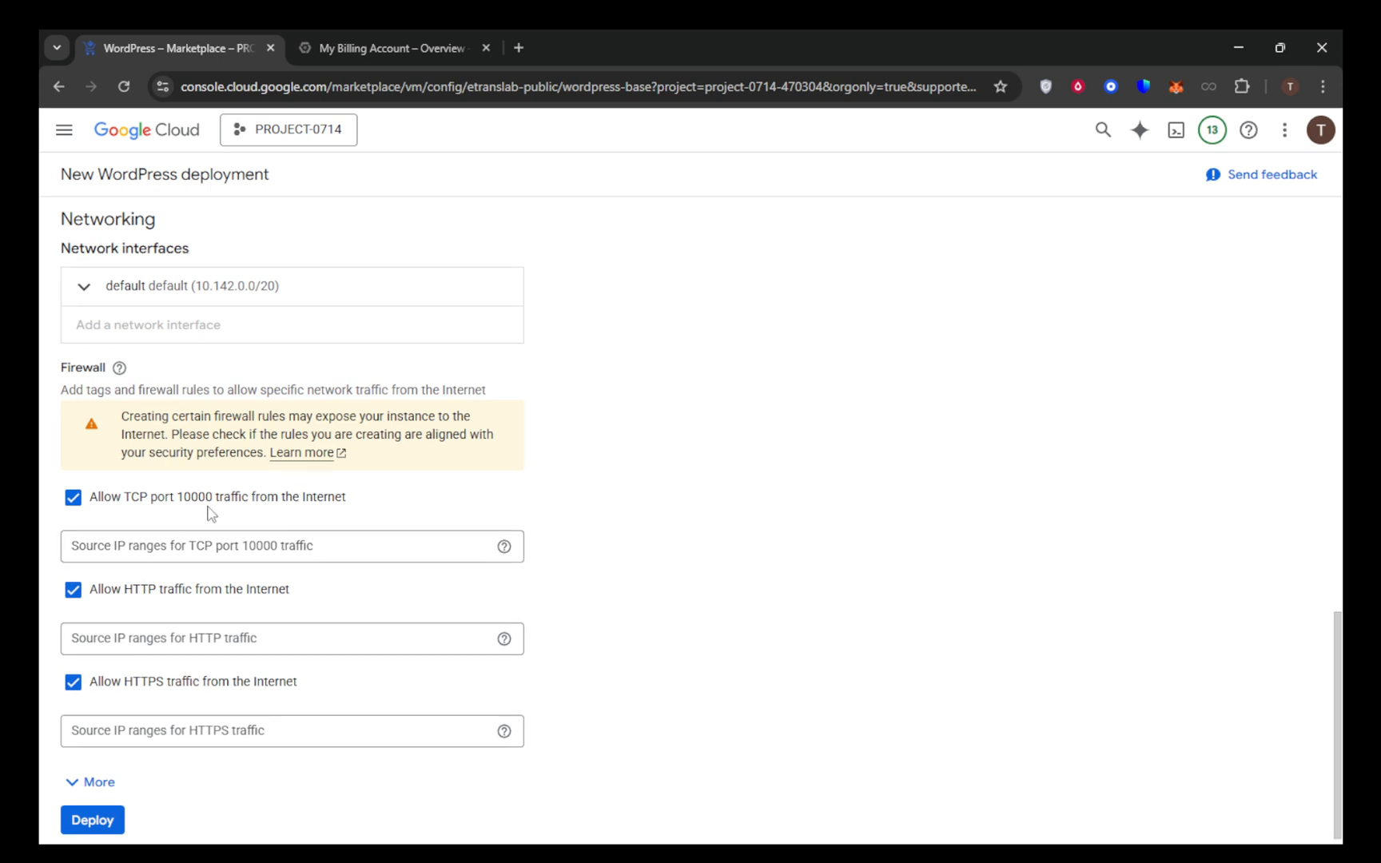
scroll(209, 512, "up", 2)
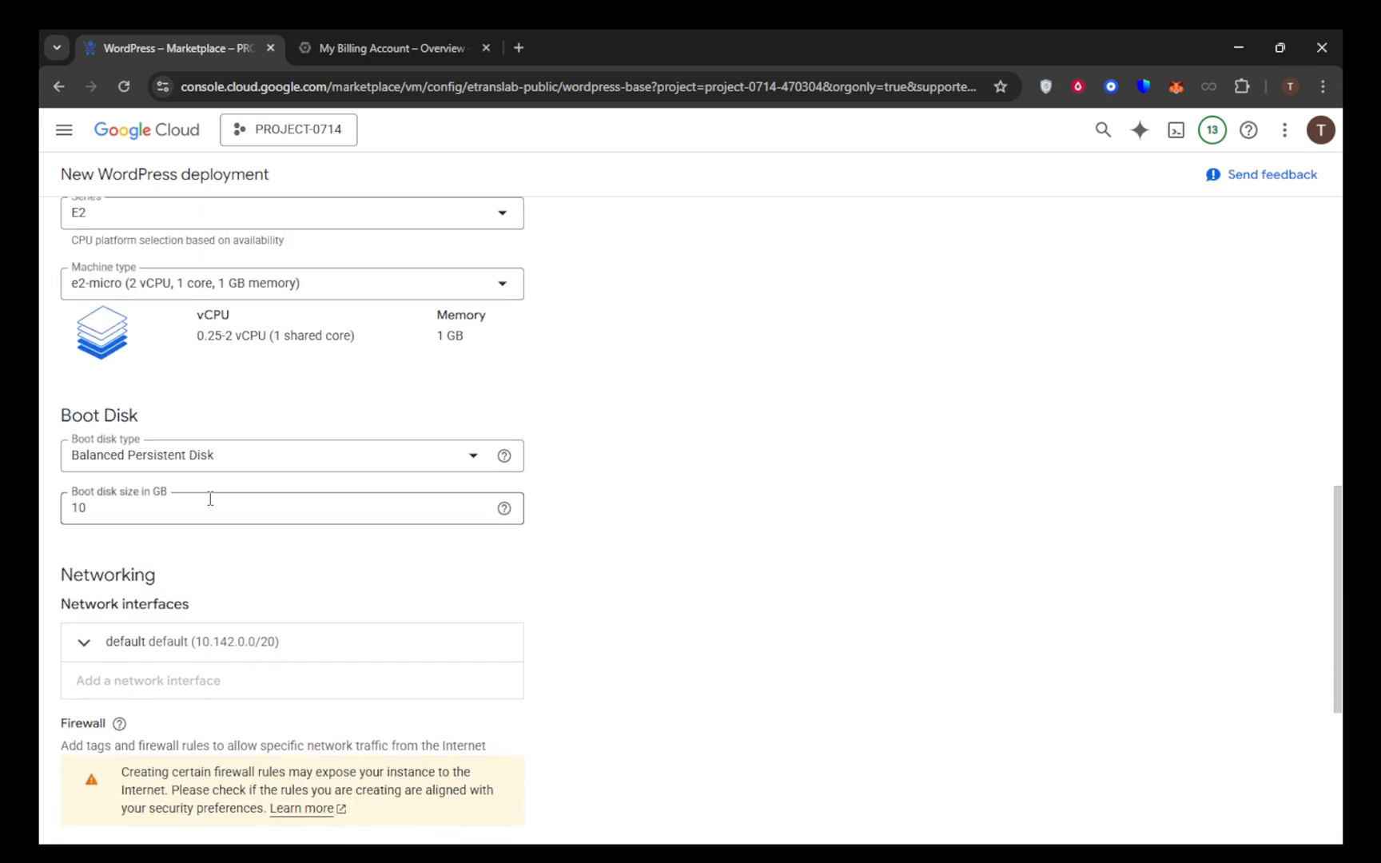
scroll(209, 512, "down", 4)
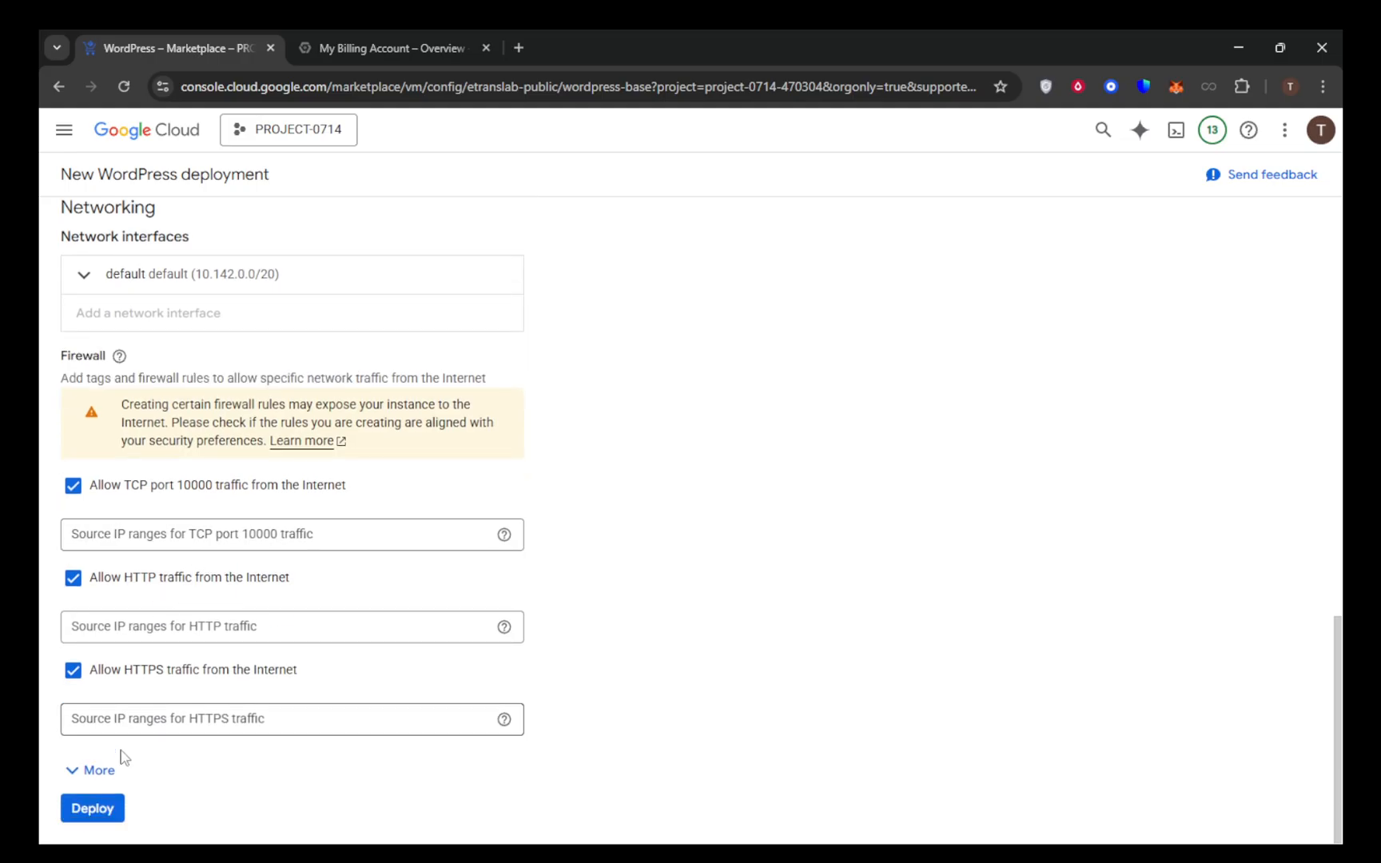
Try to deploy WordPress with the default settings and return to the service account section of the form
left_click(92, 808)
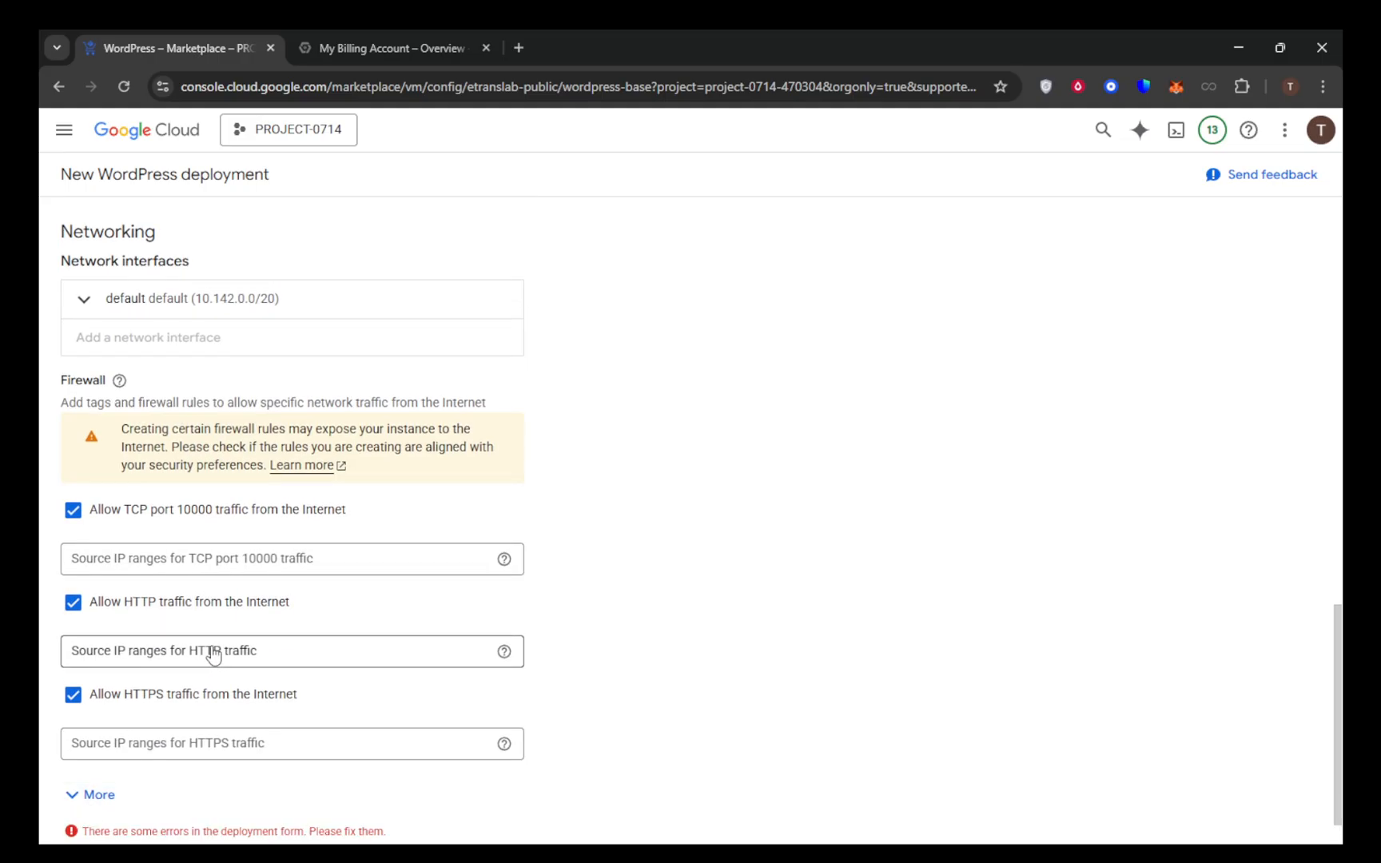
scroll(241, 573, "up", 4)
scroll(252, 553, "up", 10)
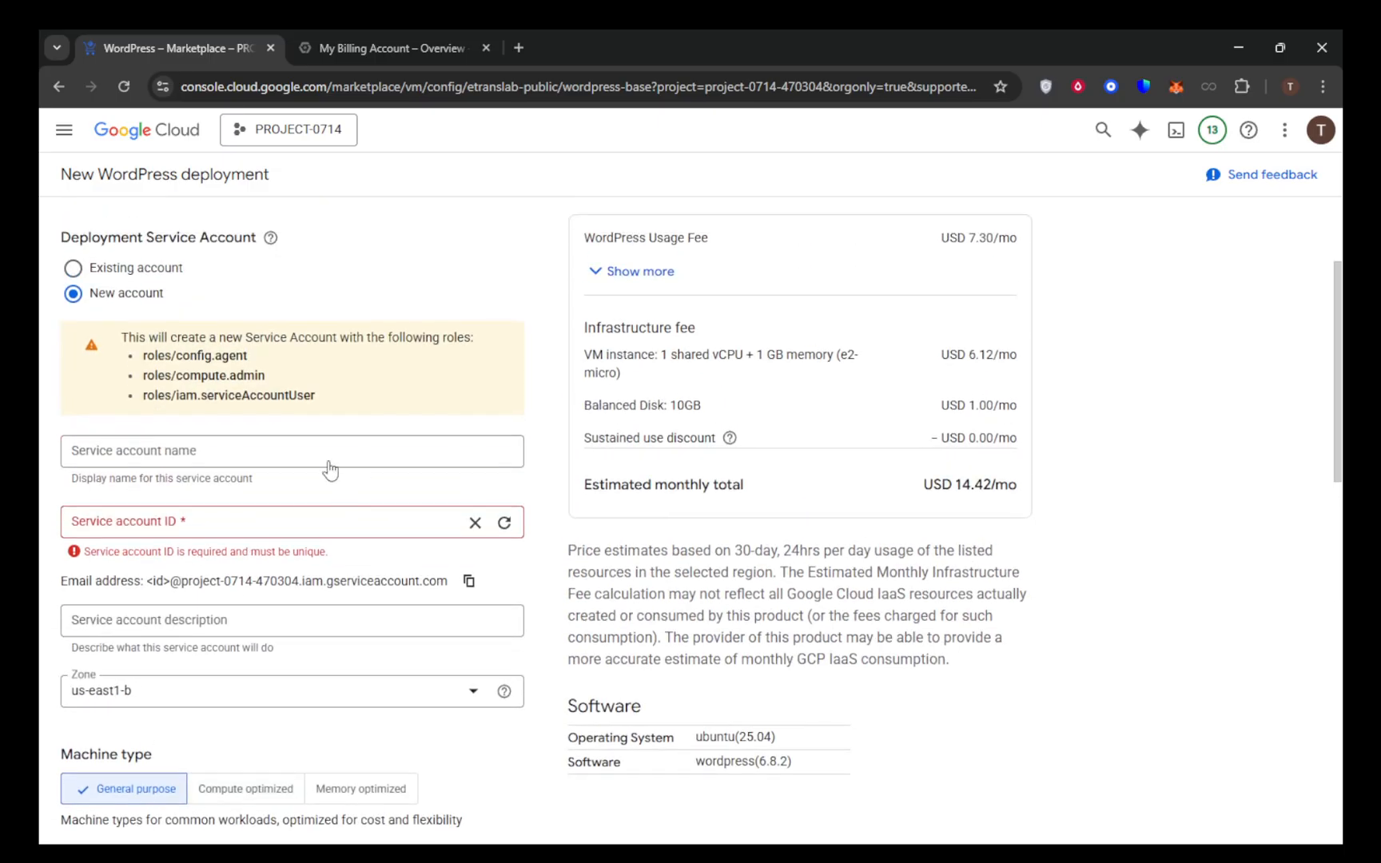
Copy the new service account's e-mail address and place the cursor in the required Service account ID field
left_click(301, 518)
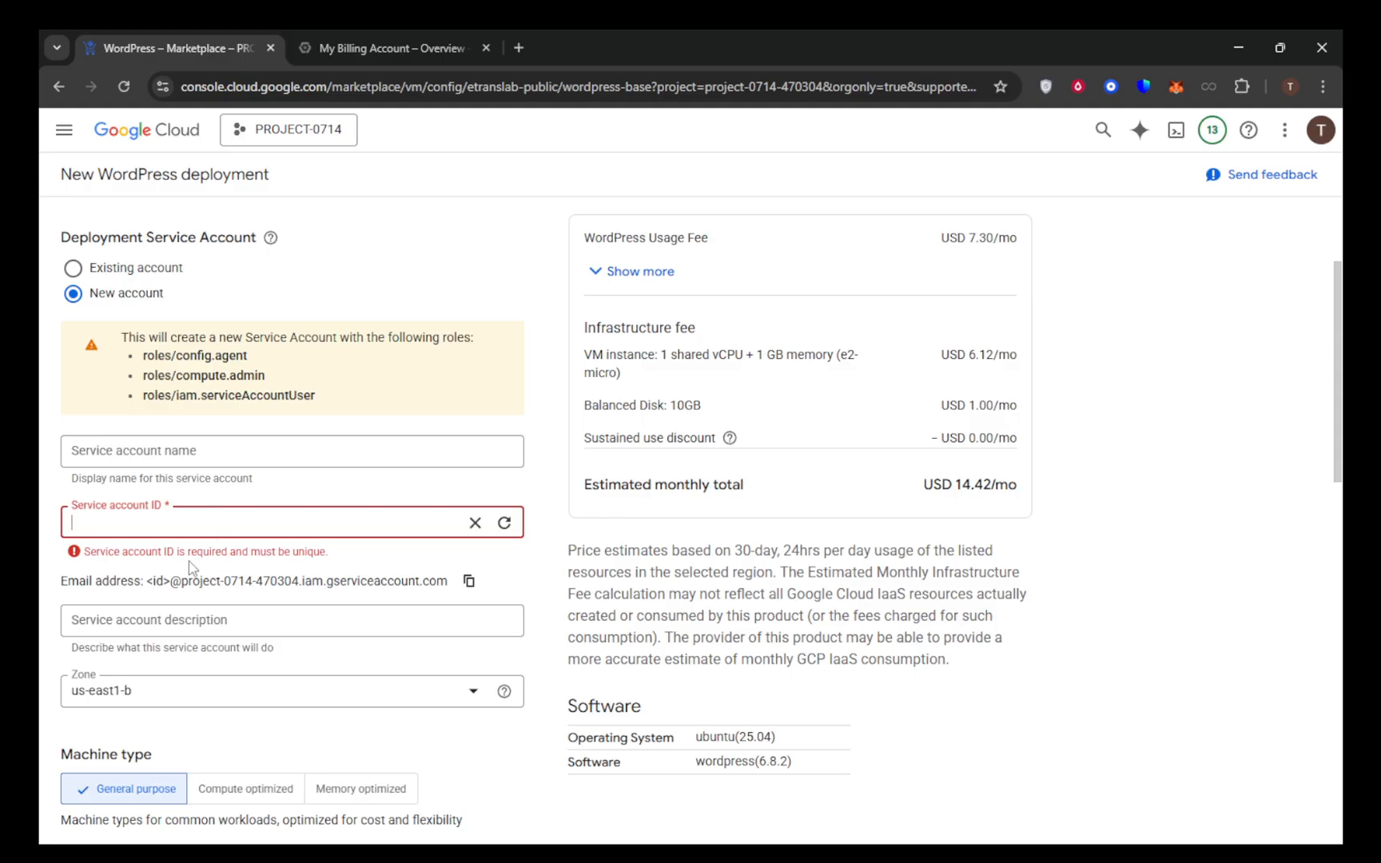
left_click(156, 567)
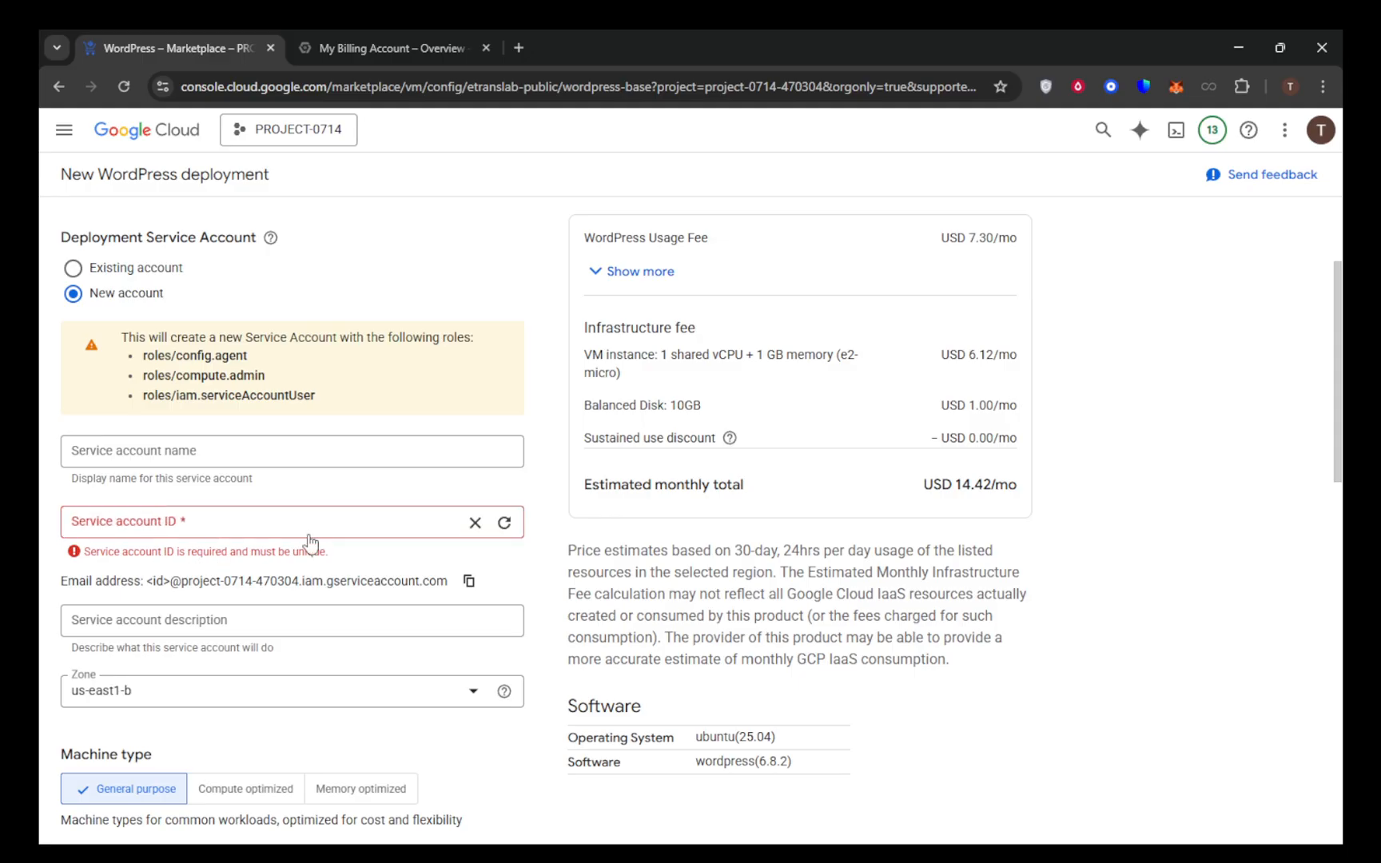
scroll(313, 529, "down", 3)
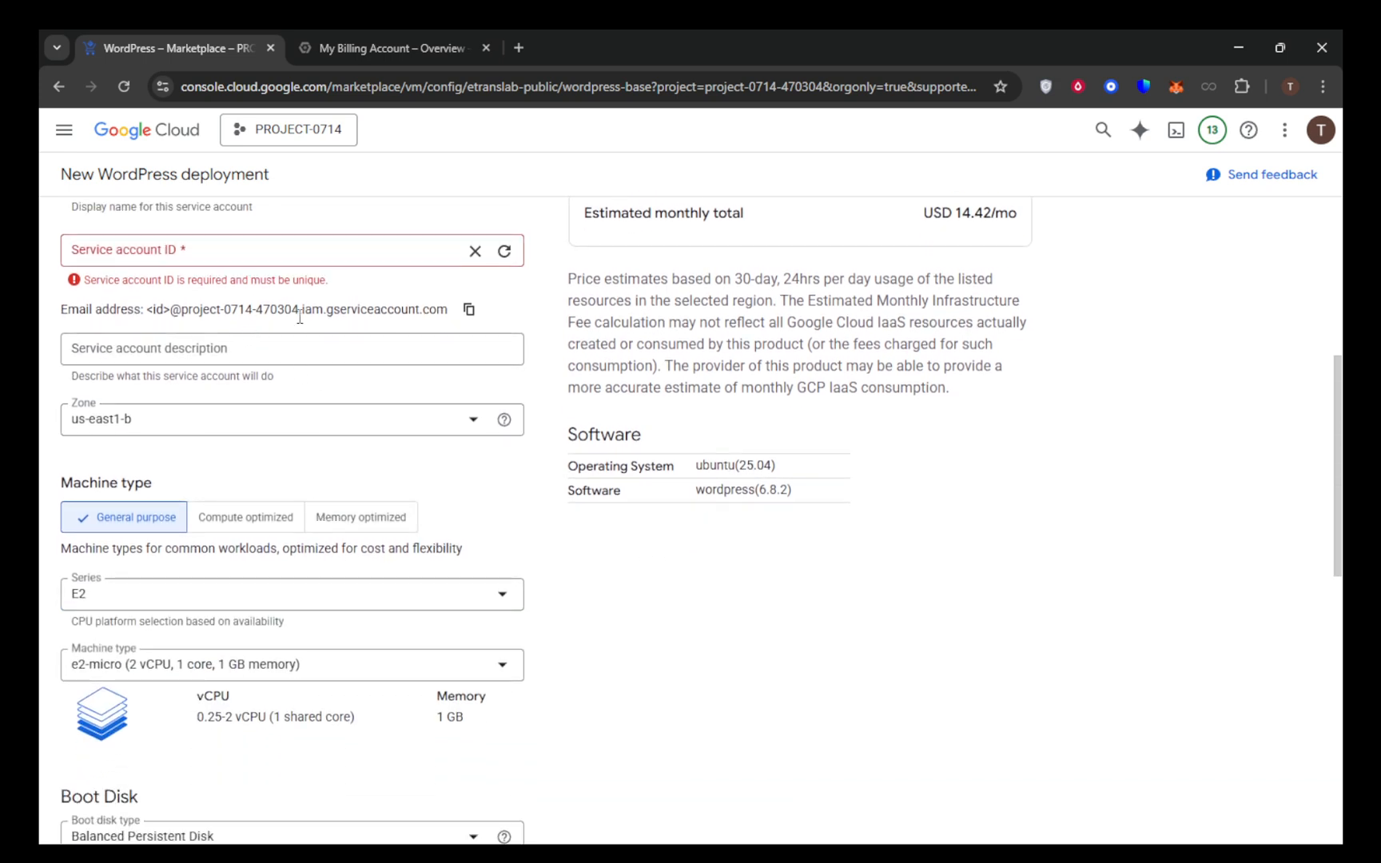
left_click(469, 312)
left_click(254, 254)
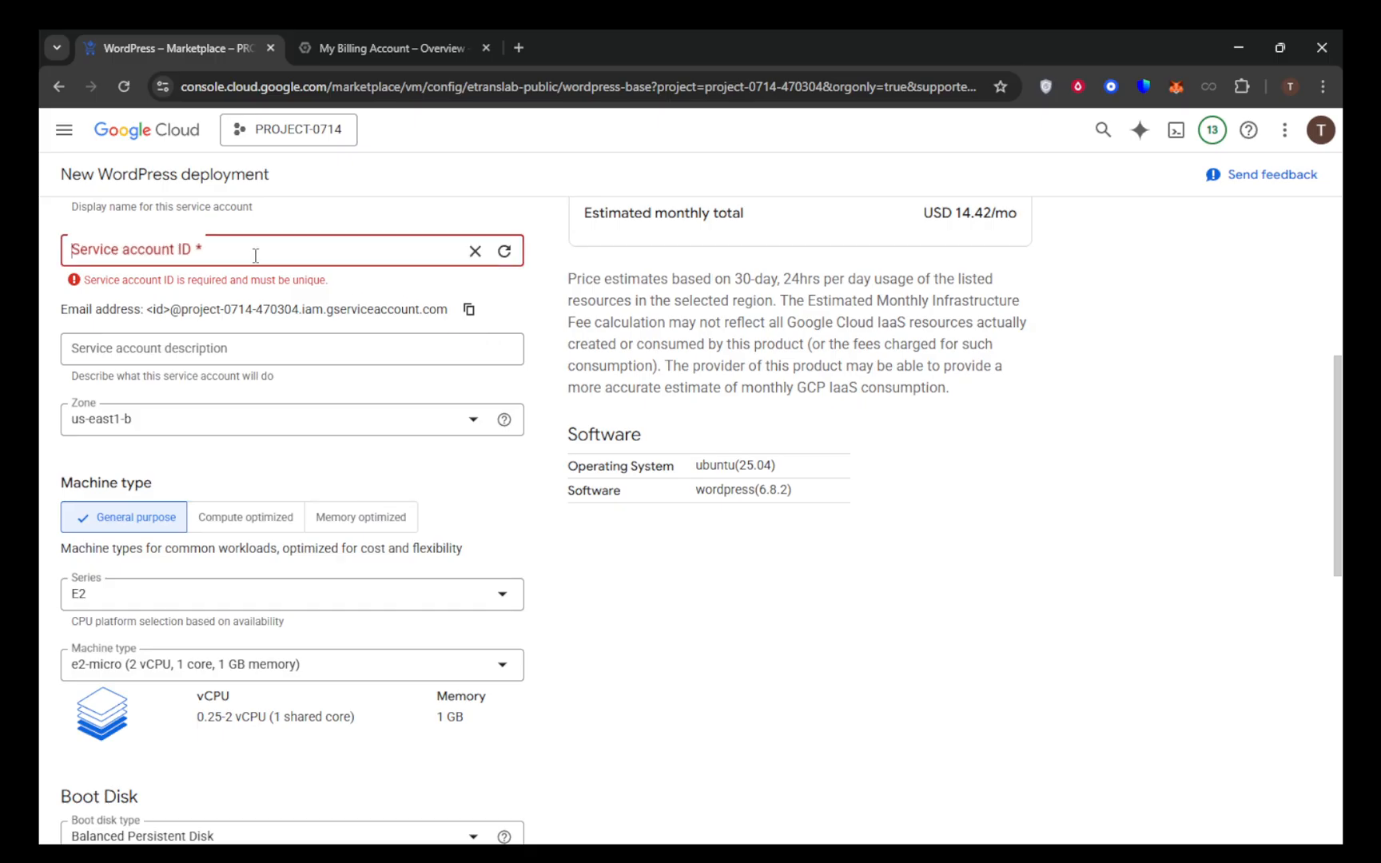
Expand the additional networking options of the deployment form and check the firewall and IP forwarding settings
scroll(274, 452, "down", 5)
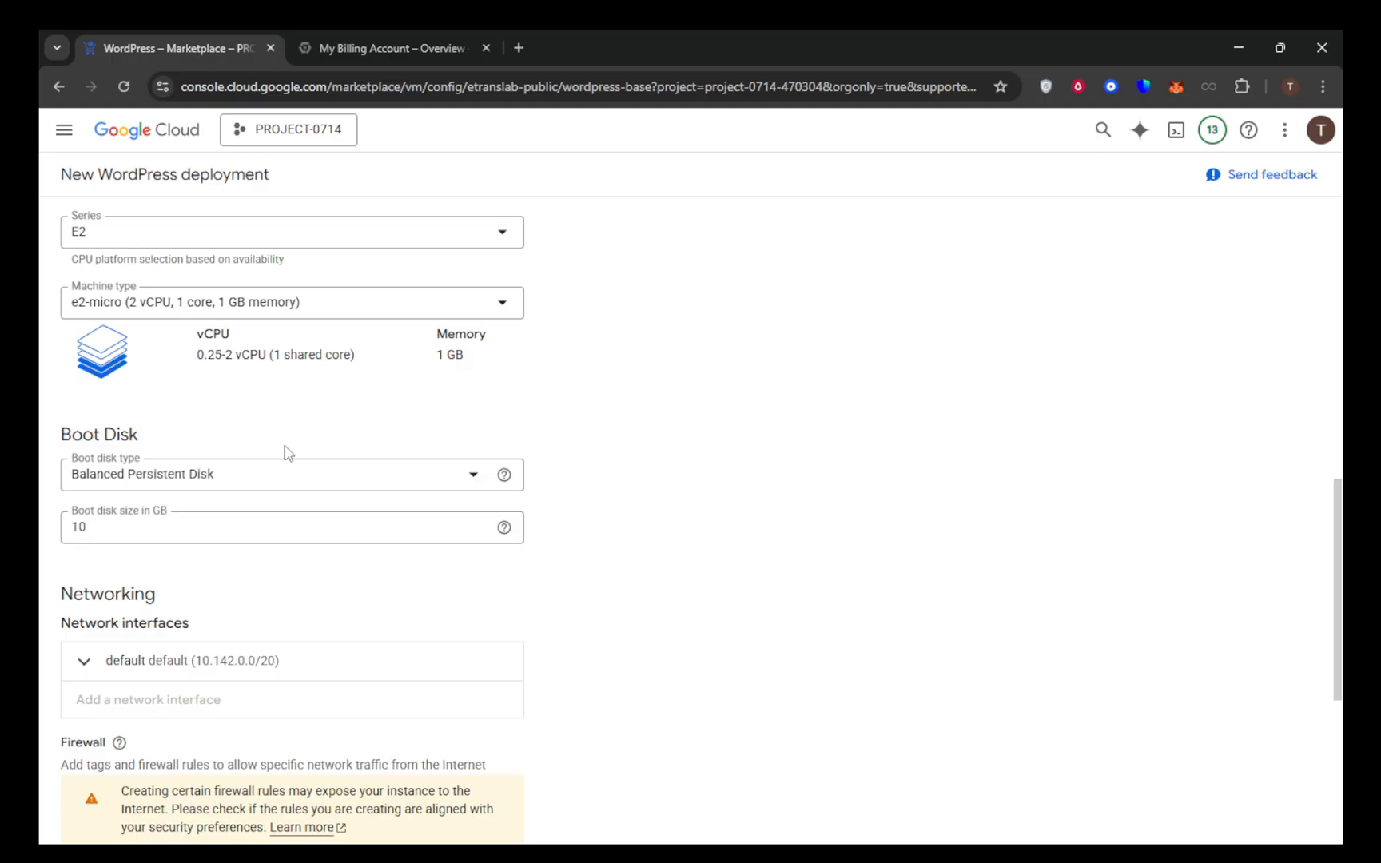
scroll(288, 452, "down", 4)
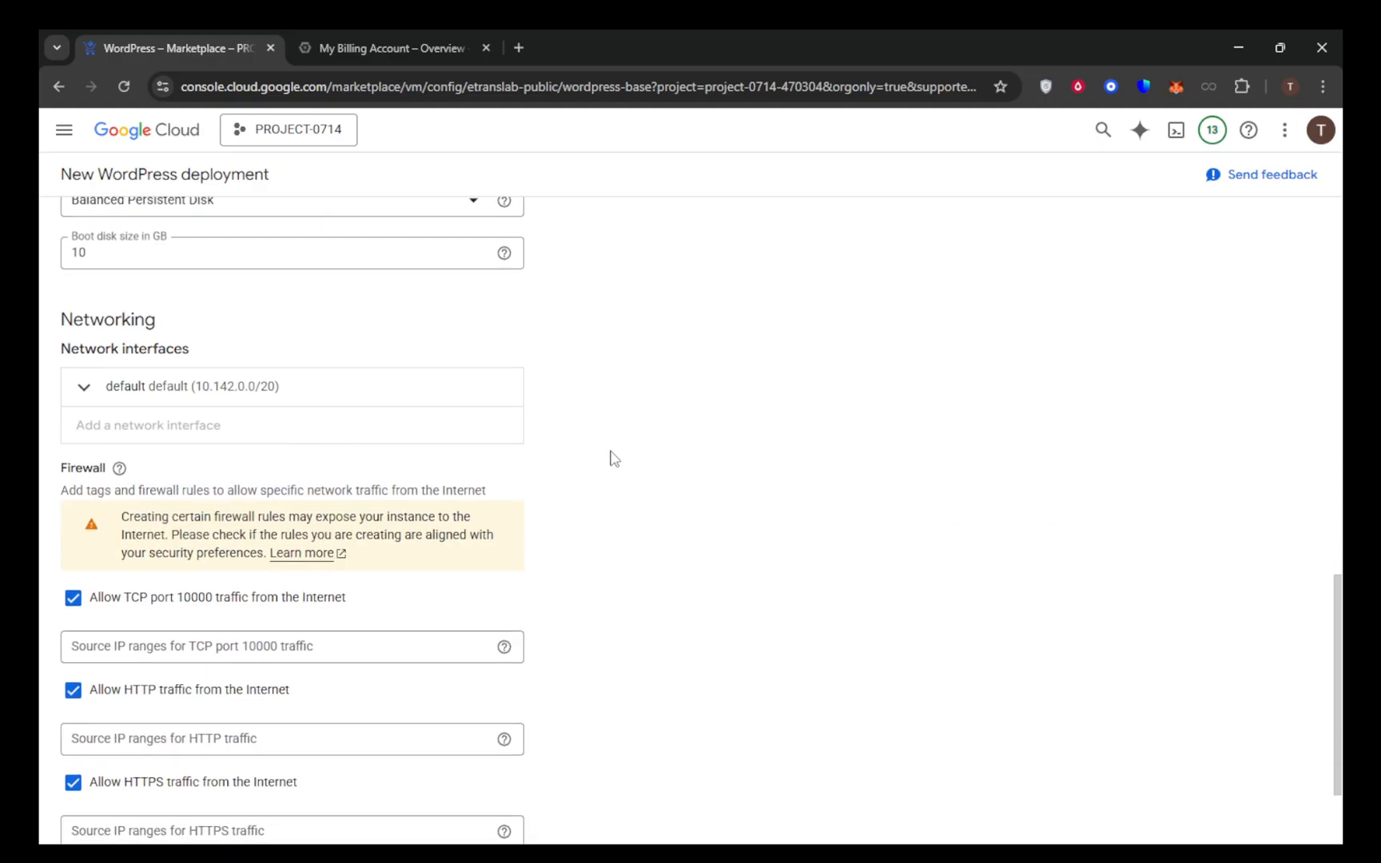
scroll(612, 458, "down", 1)
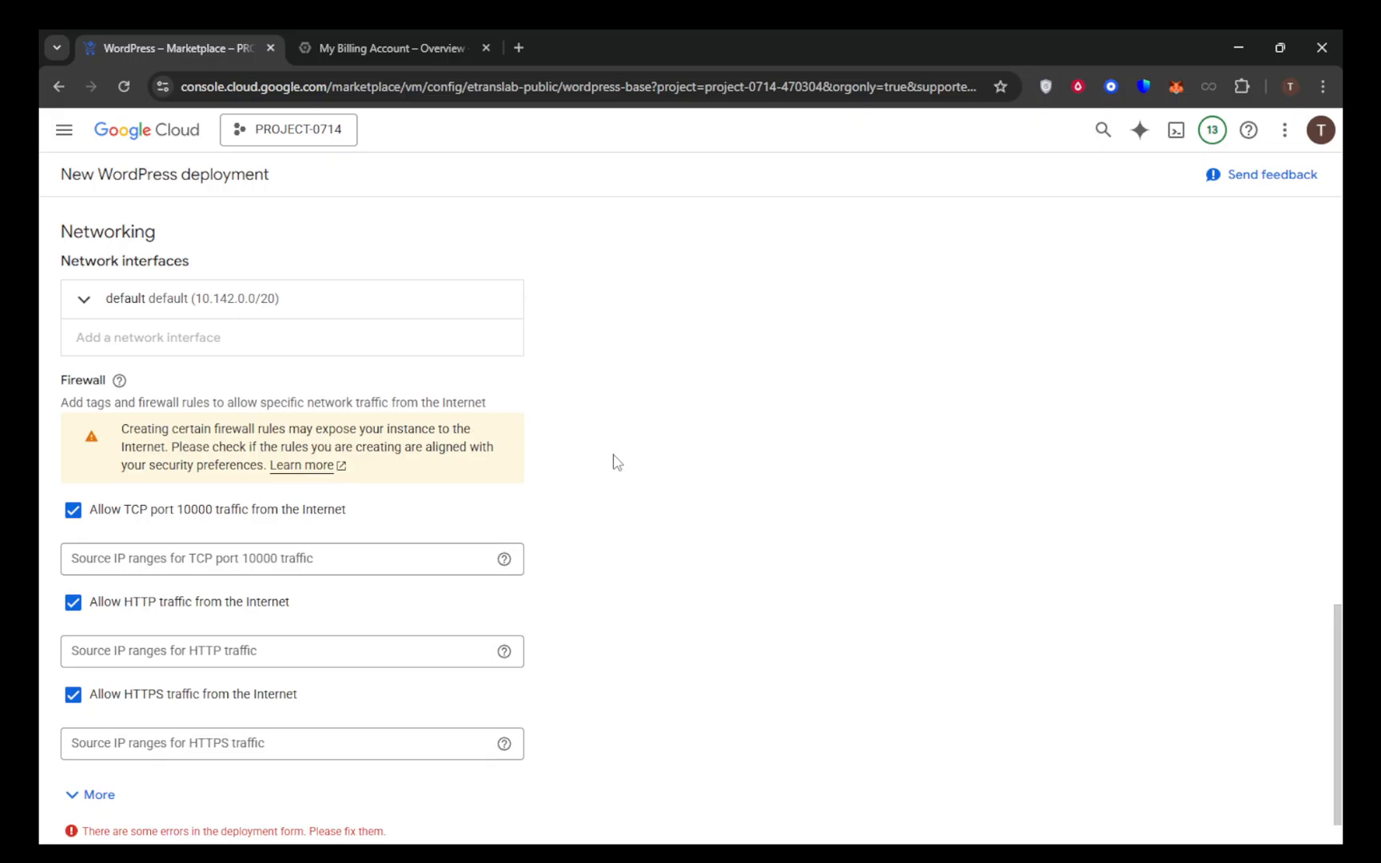
left_click(101, 796)
scroll(370, 651, "down", 1)
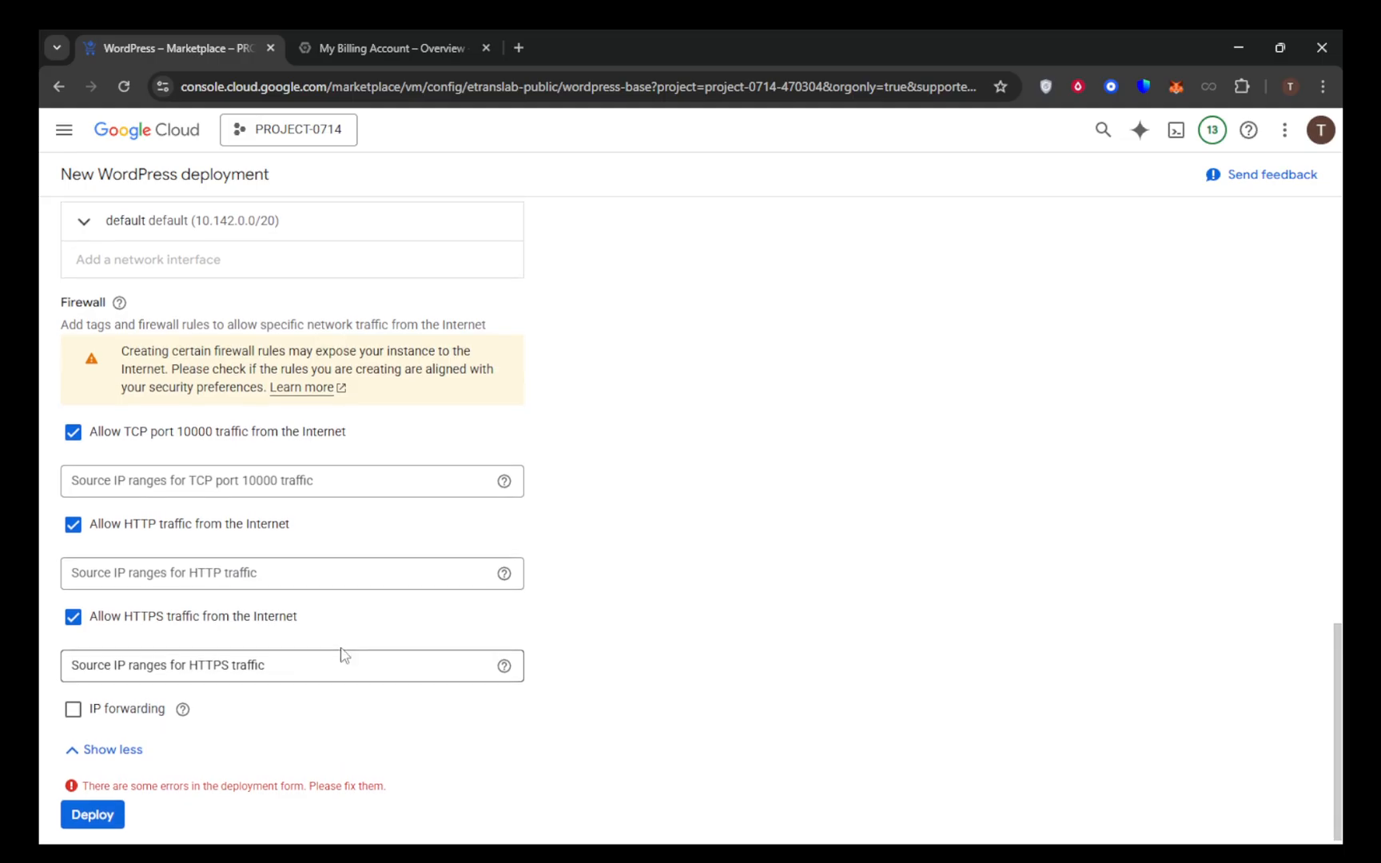
scroll(341, 653, "up", 1)
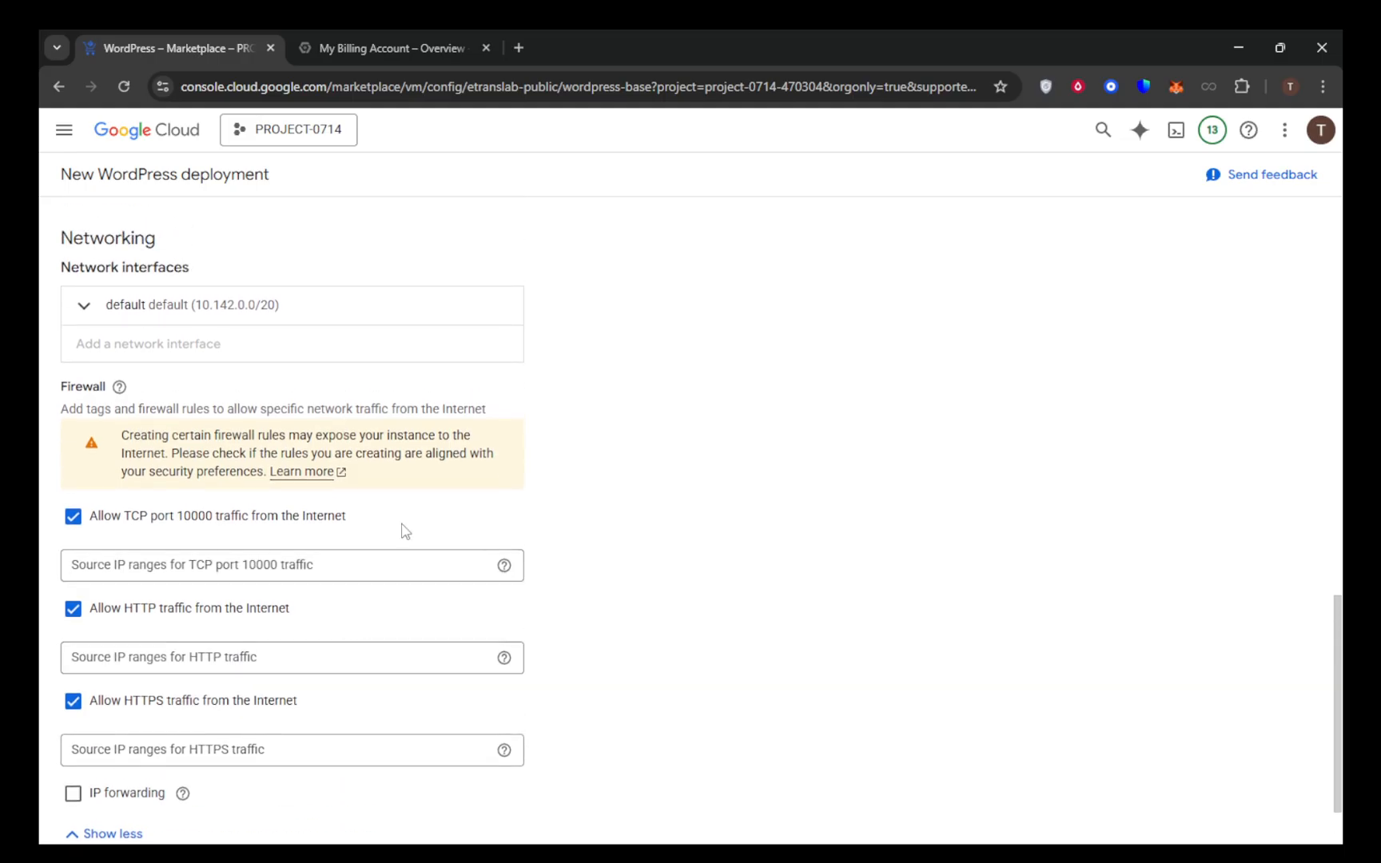